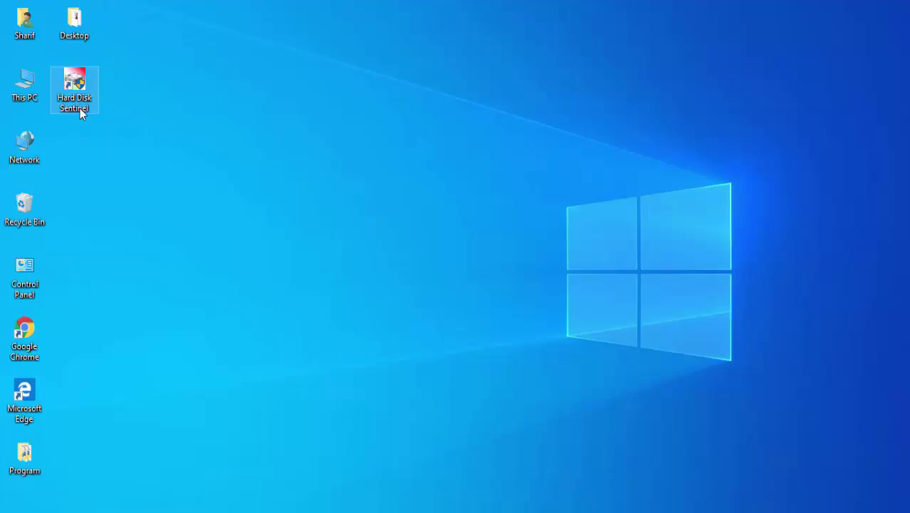
Open Hard Disk Sentinel and check the health rating of the Hitachi hard disk.
left_click(75, 89)
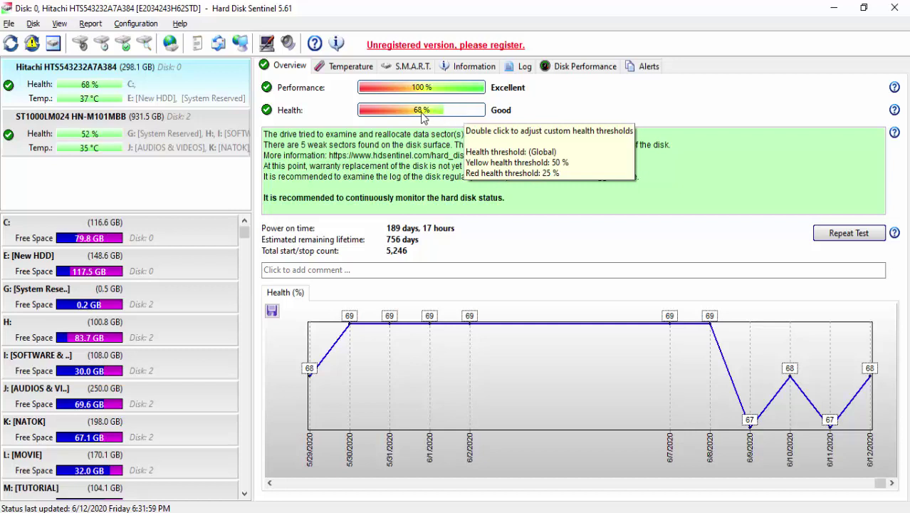
mouse_move(428, 116)
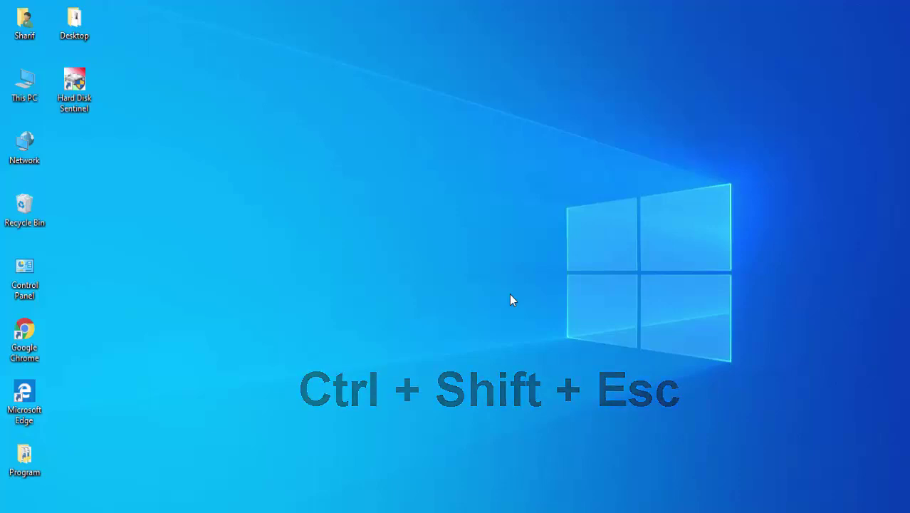
Open Task Manager in its detailed view and examine the CPU, memory and disk usage of the running processes.
key("ctrl+shift+Escape")
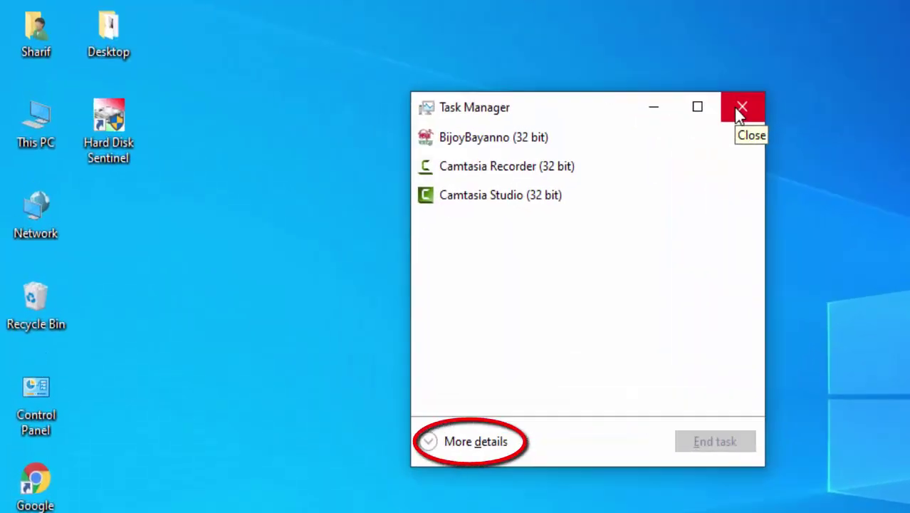
left_click(431, 441)
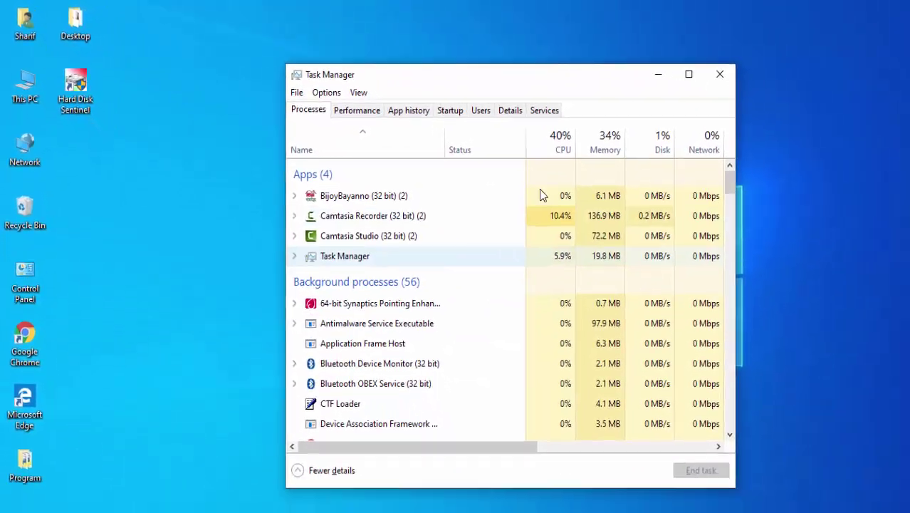
left_click(678, 76)
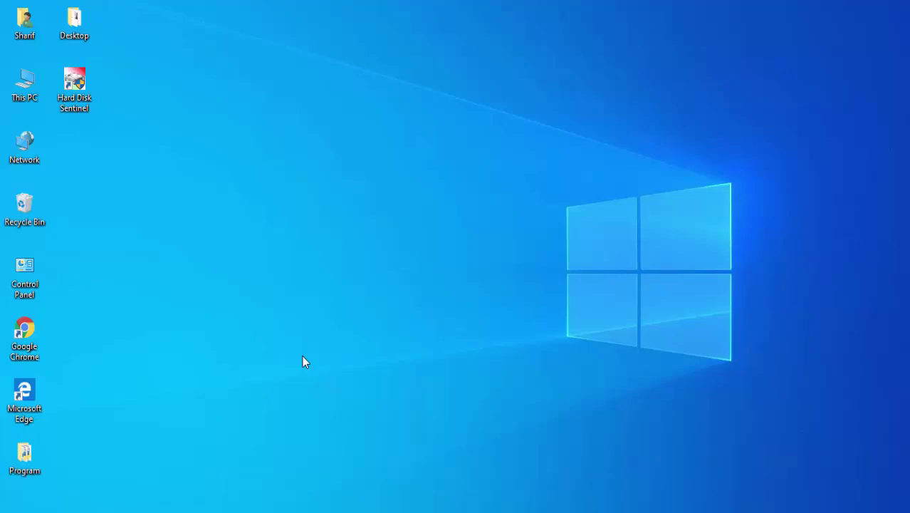
Open the Windows Services console by running services.msc.
key("h")
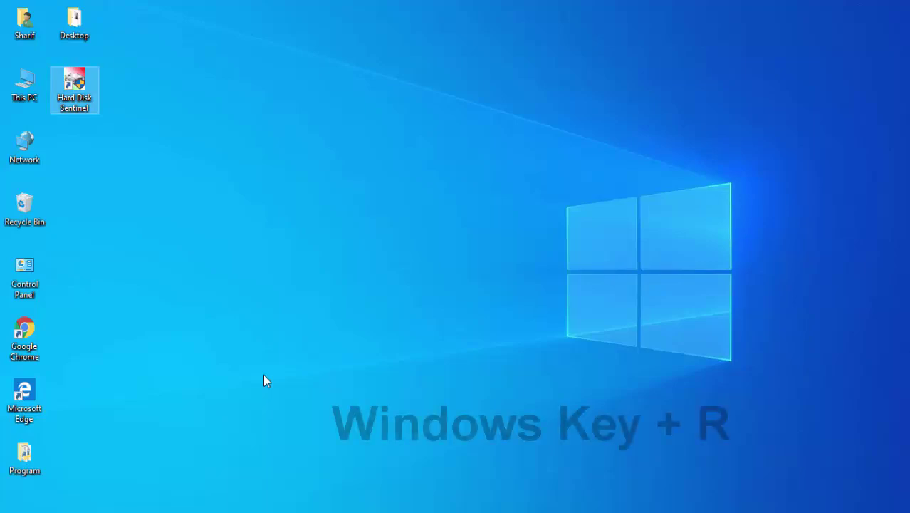
key("super+r")
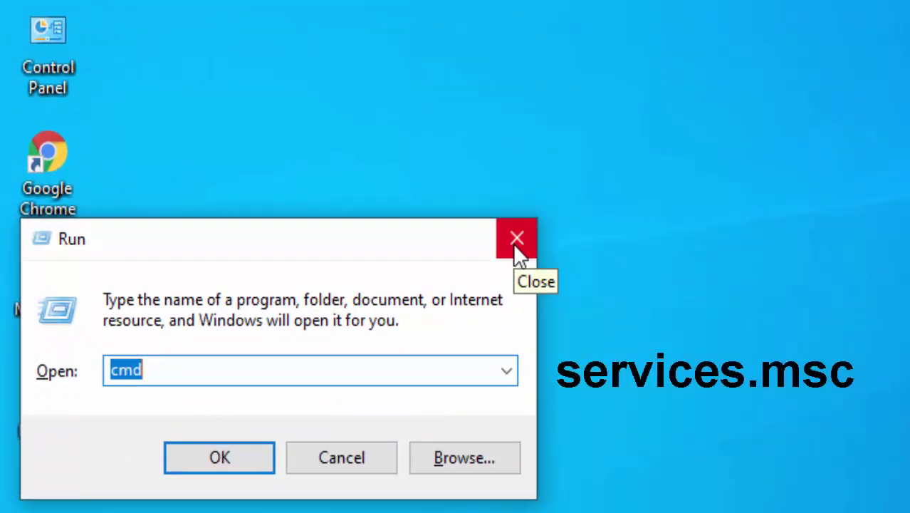
type("s")
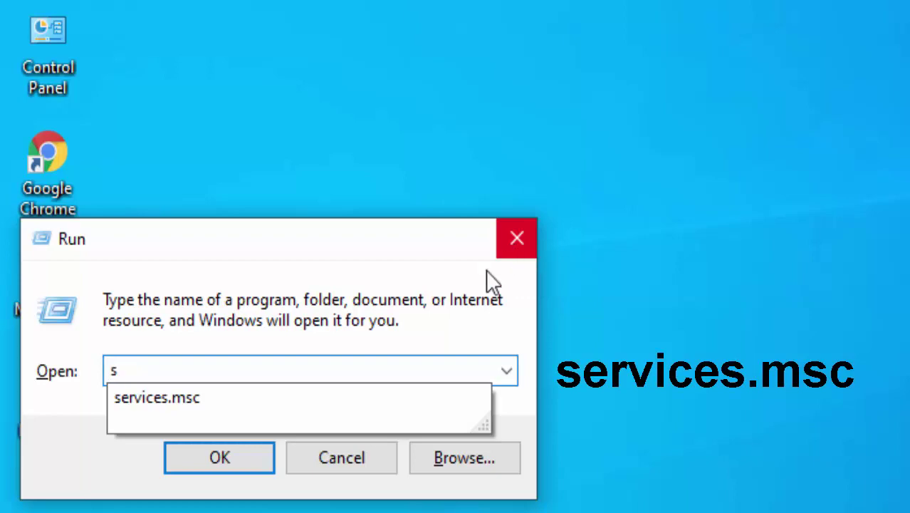
left_click(240, 401)
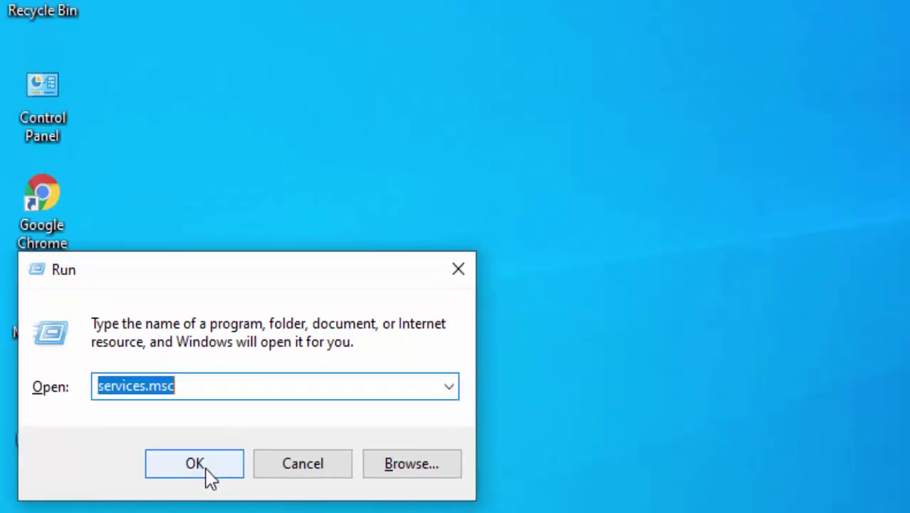
left_click(207, 470)
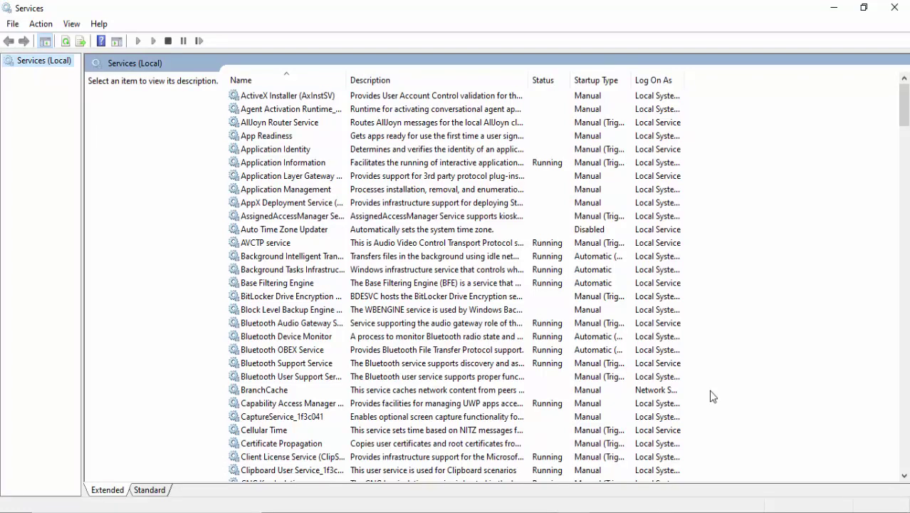
Find the Windows Update service, set its startup type to Disabled, and stop the service.
left_click(583, 109)
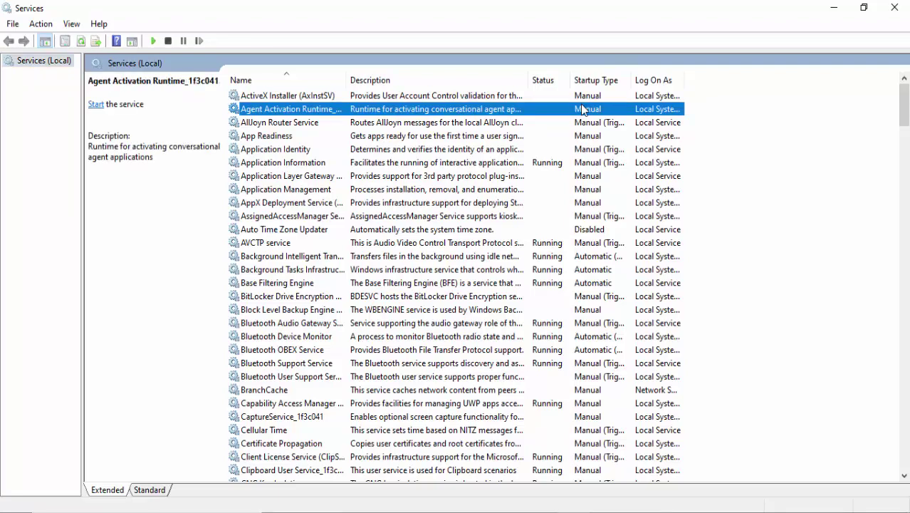
key("Down")
key("Down")
key("Down")
key("Down")
key("Down")
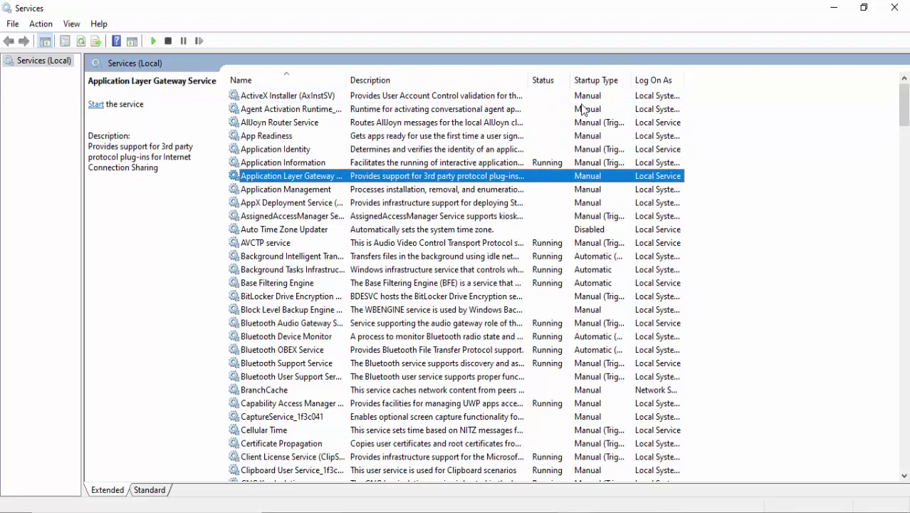
key("w")
key("Down")
key("Down")
key("Down")
key("Down")
key("Down")
key("Down")
key("Down")
key("Down")
key("Down")
key("Down")
key("Down")
key("Down")
key("Down")
key("Down")
key("Down")
key("Down")
key("Down")
key("Down")
key("Down")
key("Down")
key("Down")
key("Down")
key("Down")
key("Down")
key("Down")
key("Down")
key("Down")
key("Down")
key("Down")
key("Down")
key("Down")
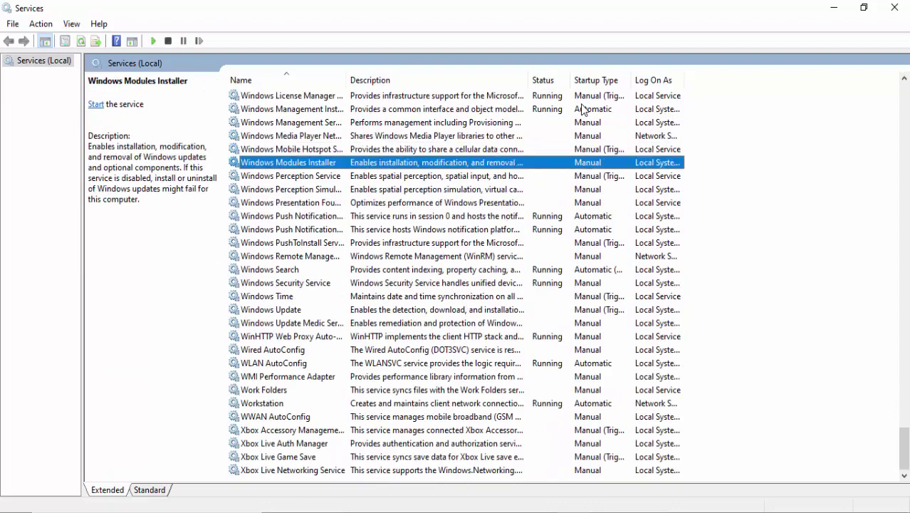
key("Down")
key("Down")
key("Down")
key("Down")
key("Down")
key("Down")
key("Down")
key("Down")
key("Down")
key("Down")
key("Down")
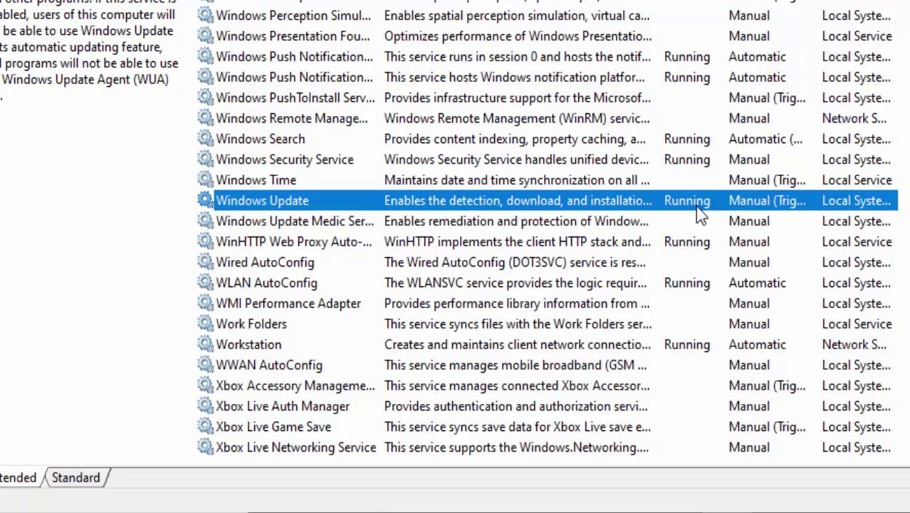
double_click(299, 203)
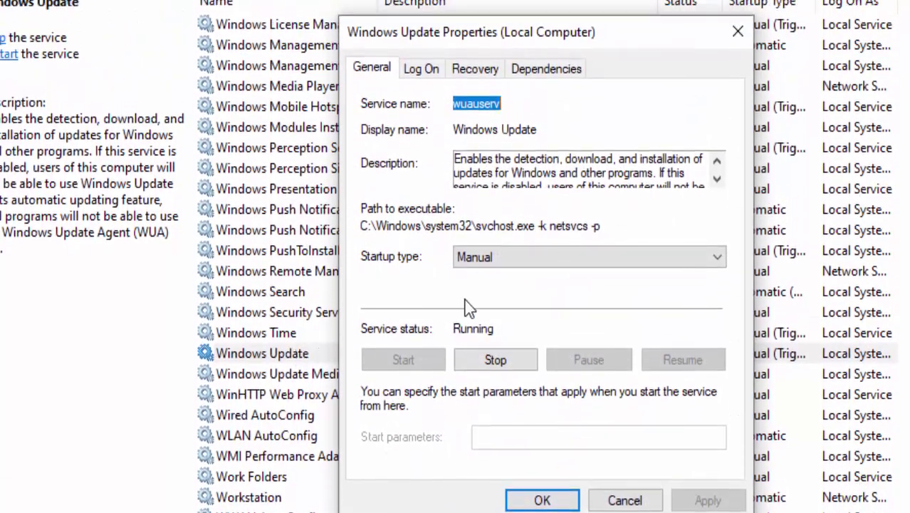
left_click(548, 257)
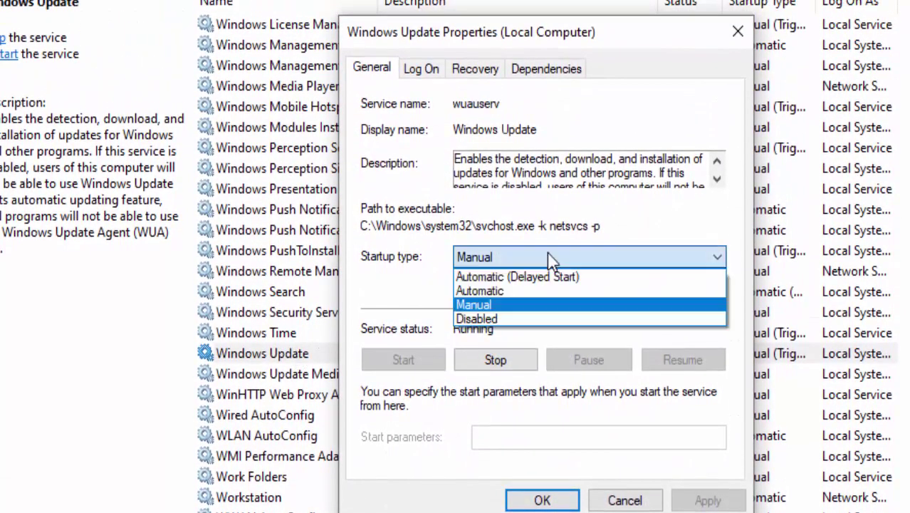
left_click(503, 319)
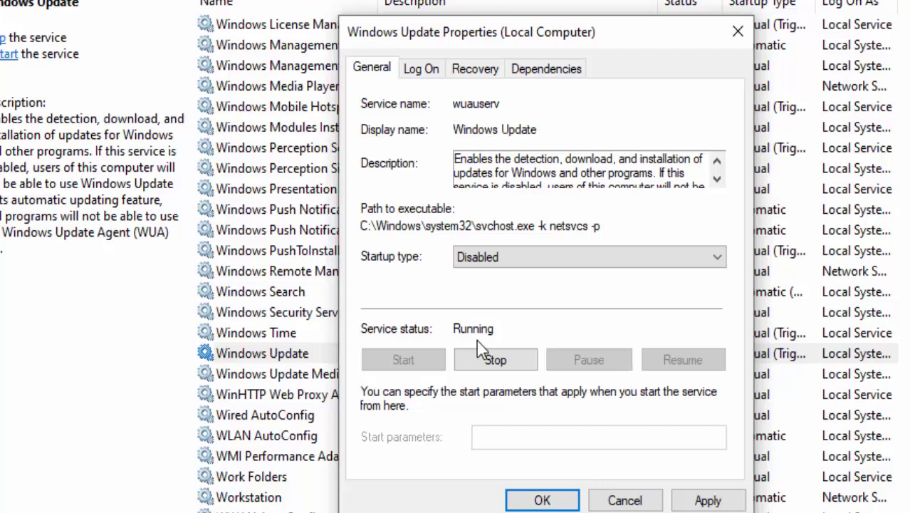
left_click(483, 358)
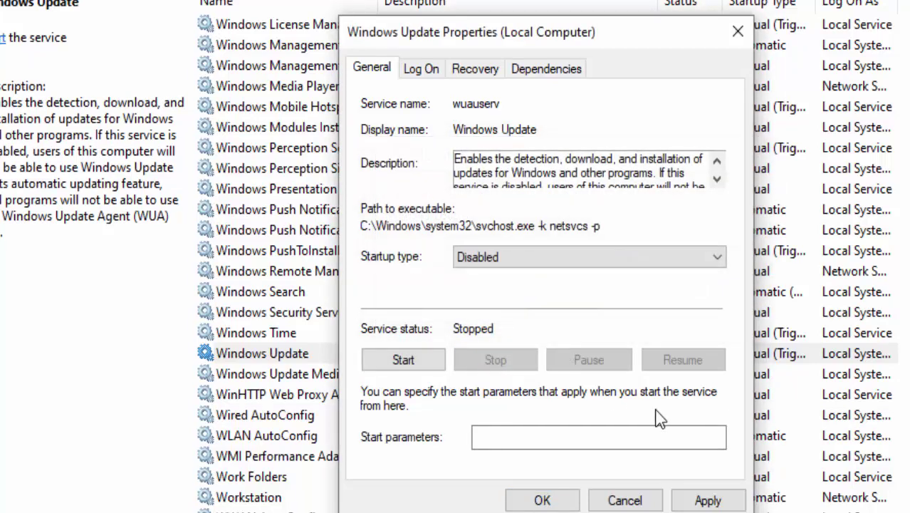
left_click(707, 499)
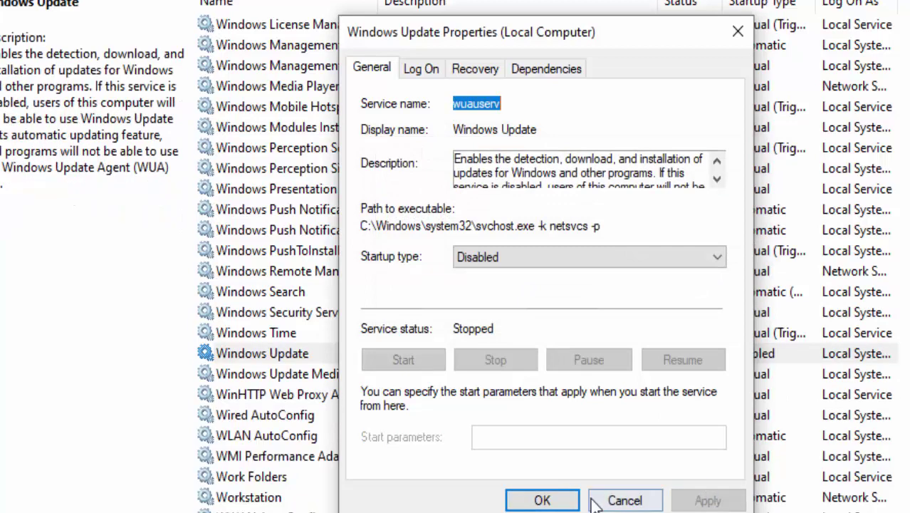
left_click(543, 500)
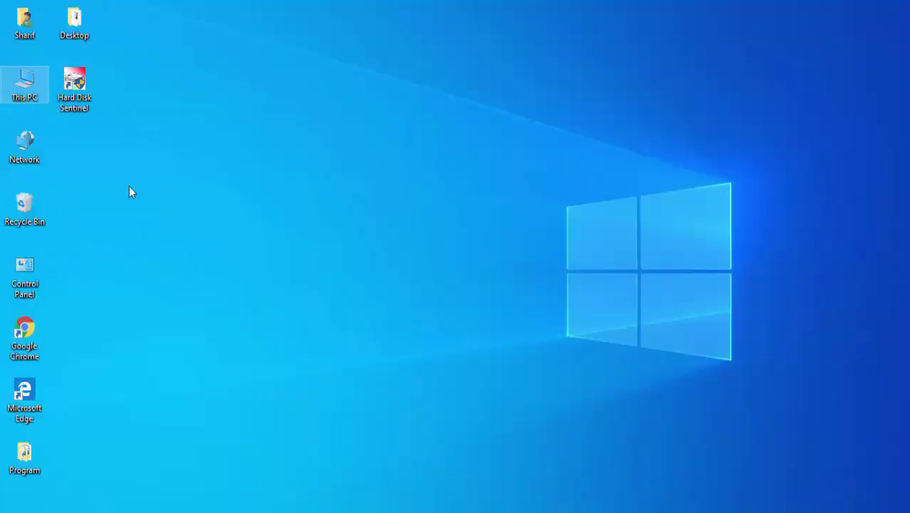
Open the properties of This PC and bring up the advanced system settings.
right_click(30, 89)
left_click(90, 251)
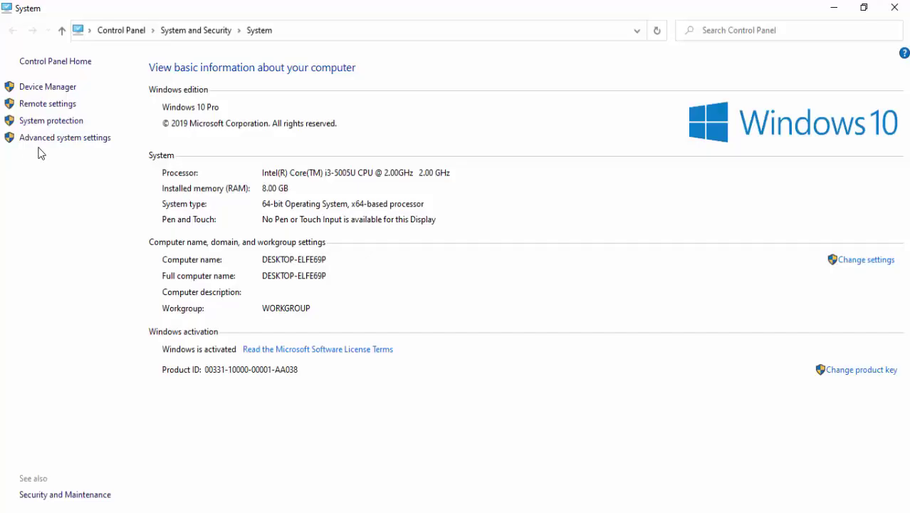
left_click(62, 142)
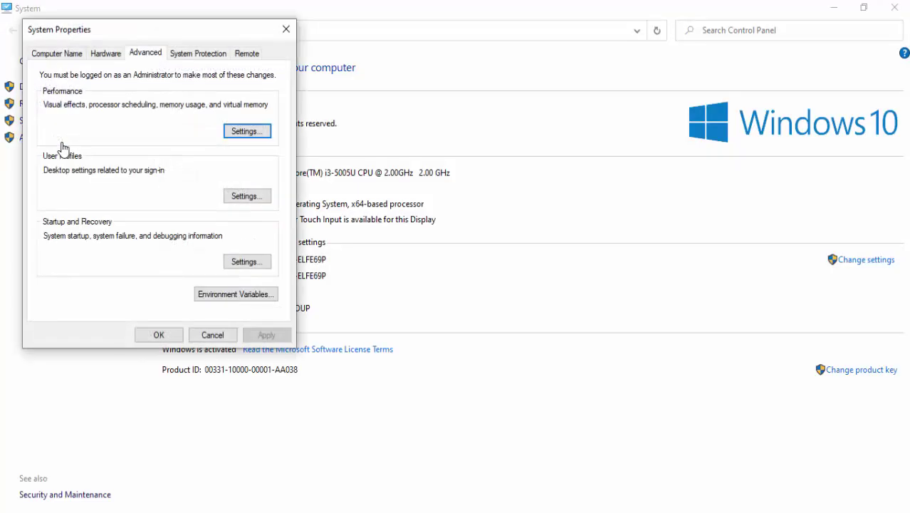
left_click_drag(167, 30, 297, 61)
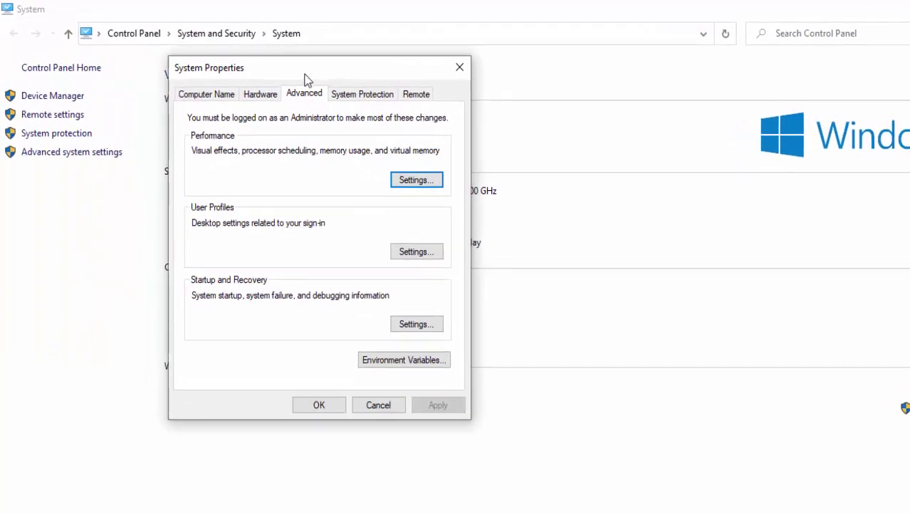
left_click(207, 82)
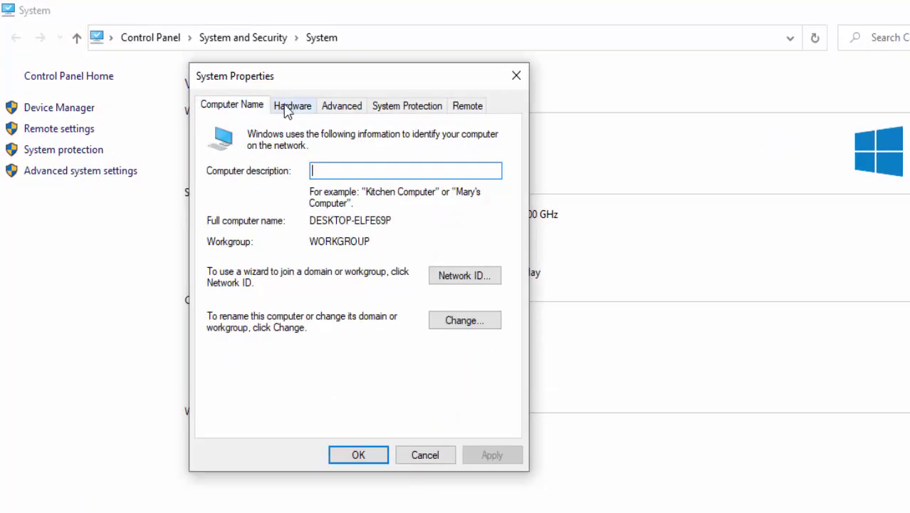
left_click(288, 108)
left_click(341, 114)
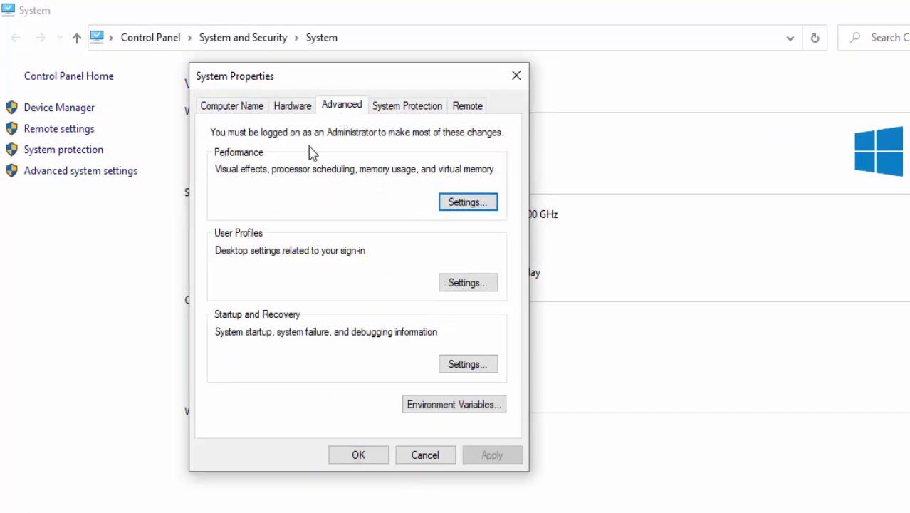
Set the Windows visual effects in Performance Options to Adjust for best performance and apply the change.
left_click(467, 203)
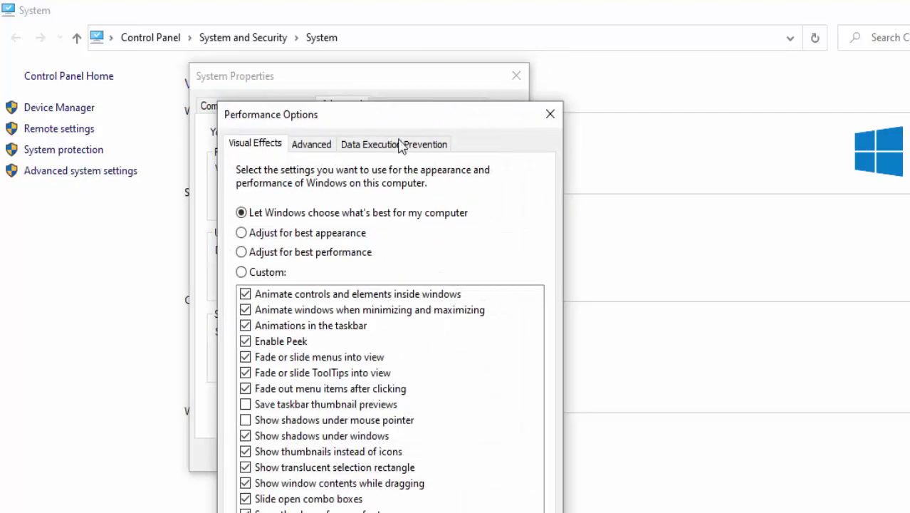
left_click_drag(425, 123, 403, 73)
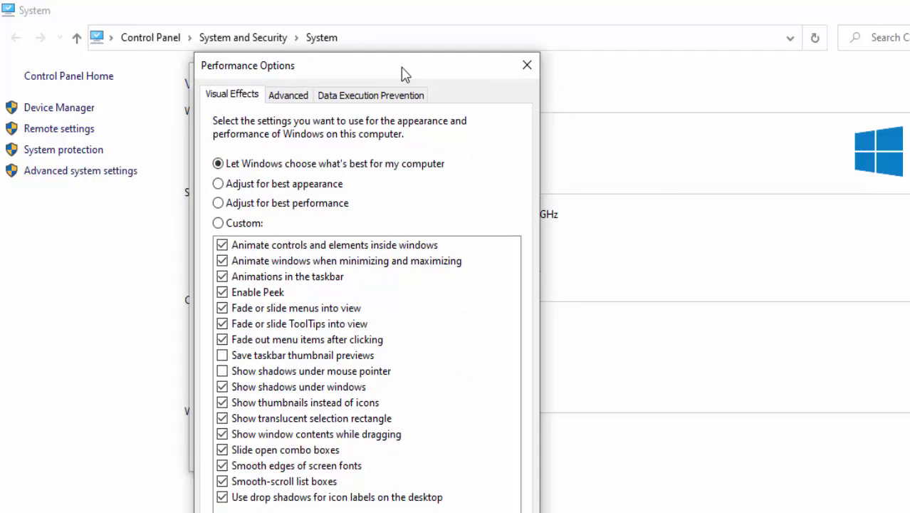
left_click(218, 204)
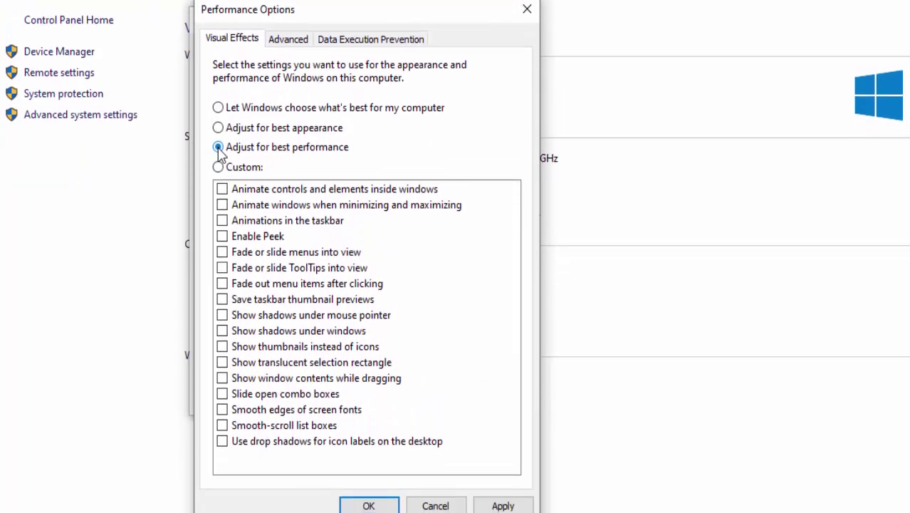
left_click(502, 507)
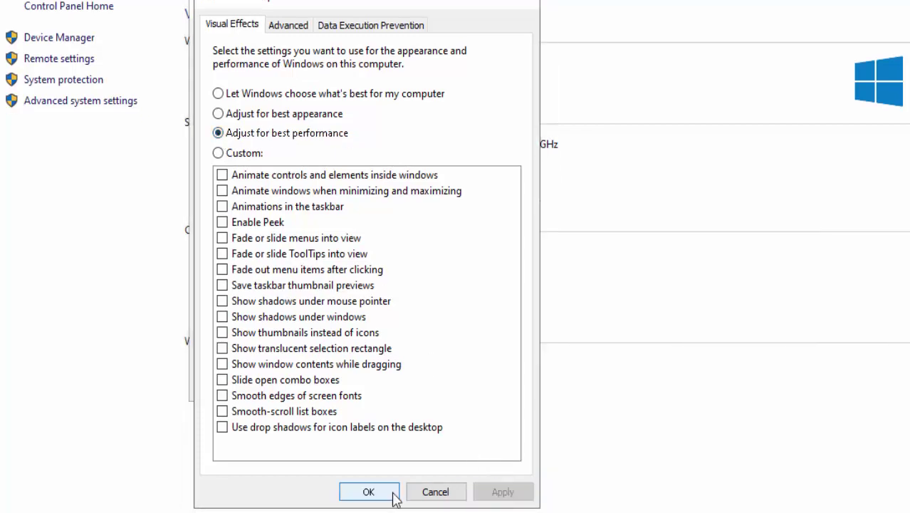
left_click(368, 491)
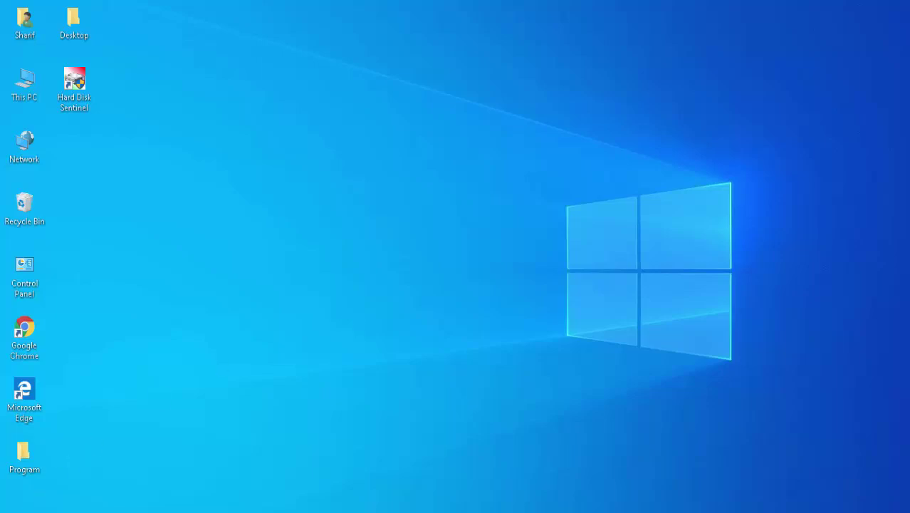
Search Windows for "start", open the Startup Apps settings and review which apps launch at sign-in.
key("super")
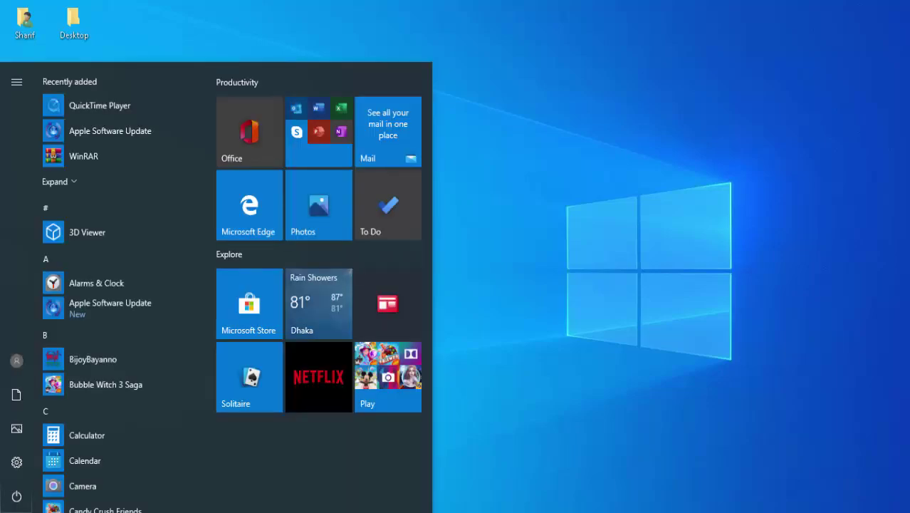
type("sta")
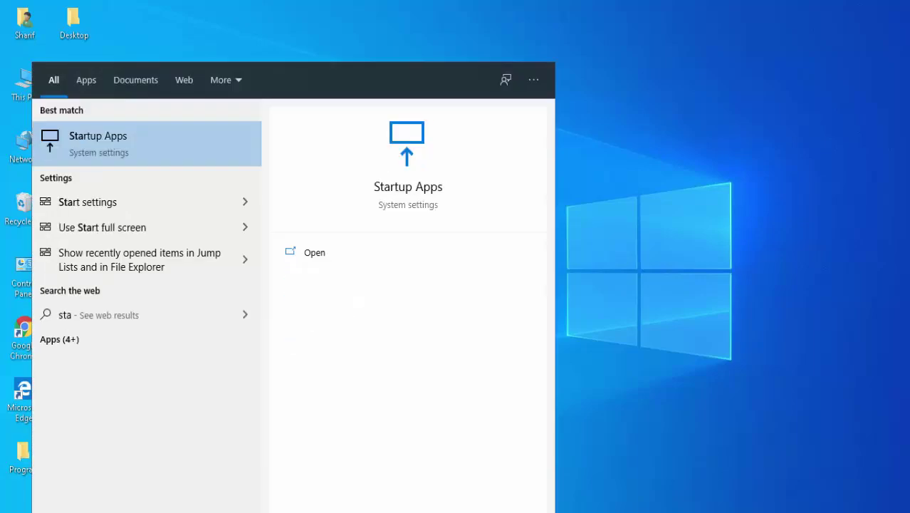
type("rt")
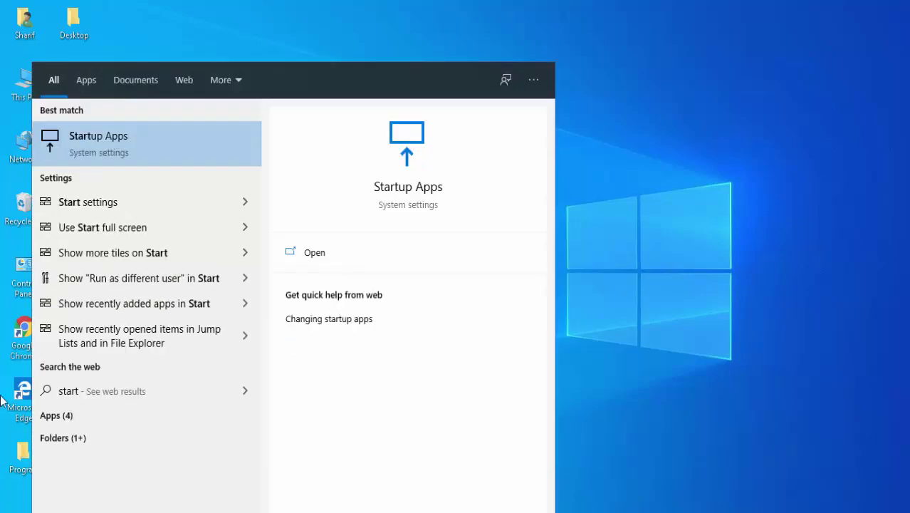
left_click(121, 141)
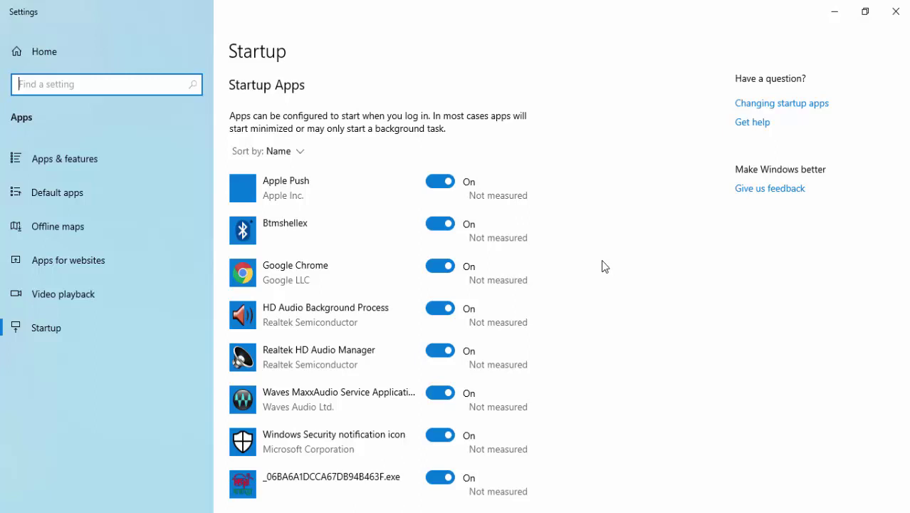
scroll(602, 266, "down", 1)
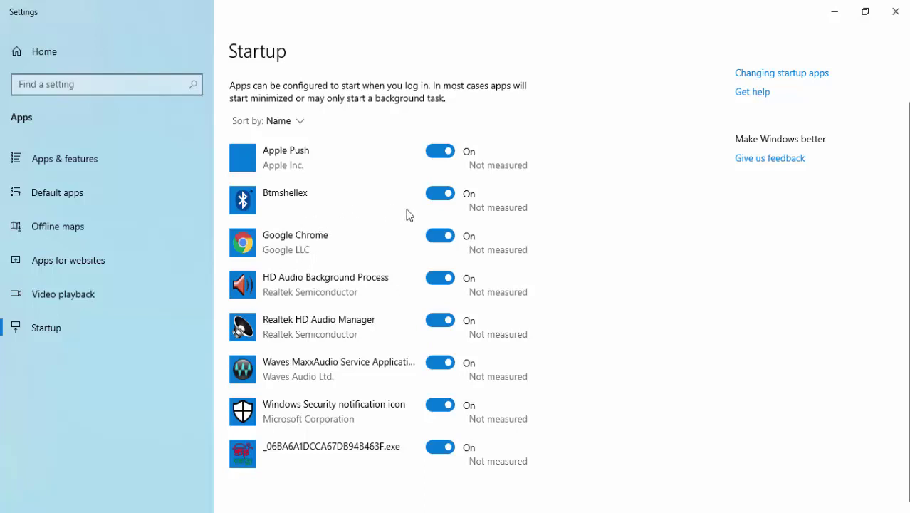
Switch off Btmshellex in the startup apps list and close the Settings window.
left_click(448, 199)
left_click(895, 10)
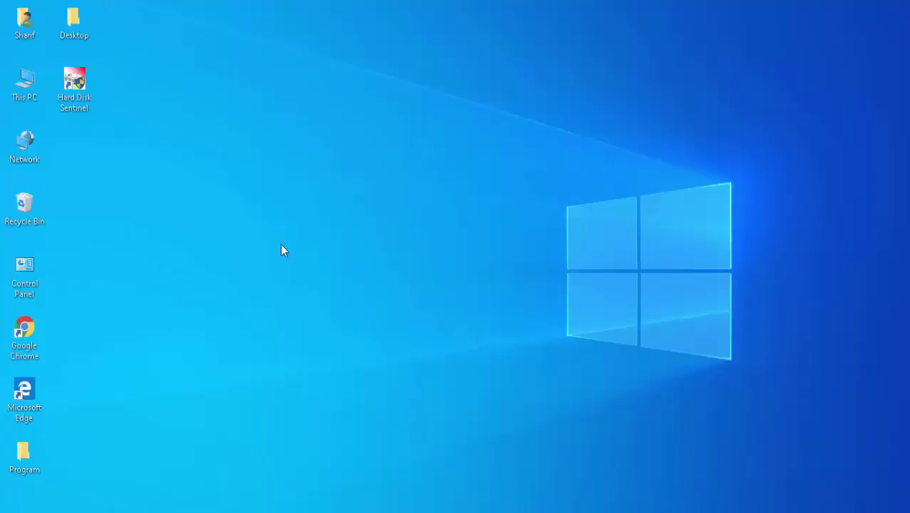
Open This PC and bring up the properties of the New HDD (E:) drive.
double_click(28, 91)
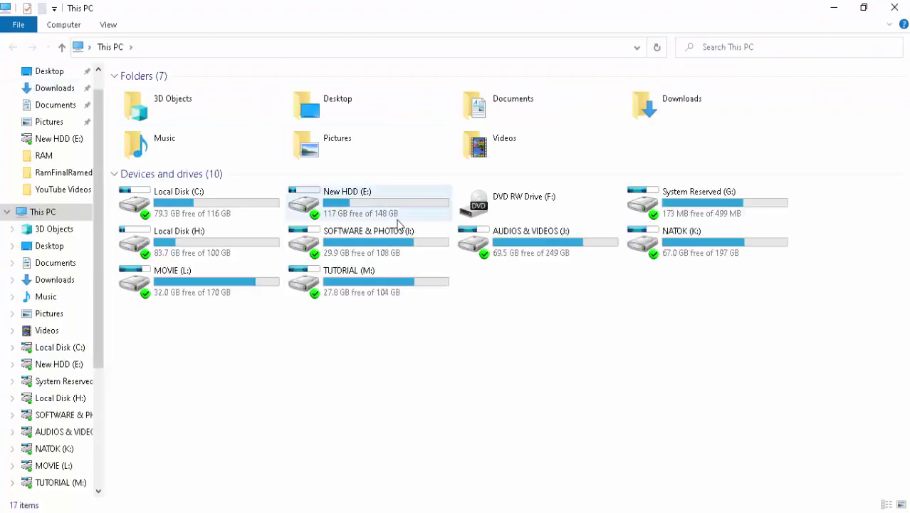
left_click(342, 205)
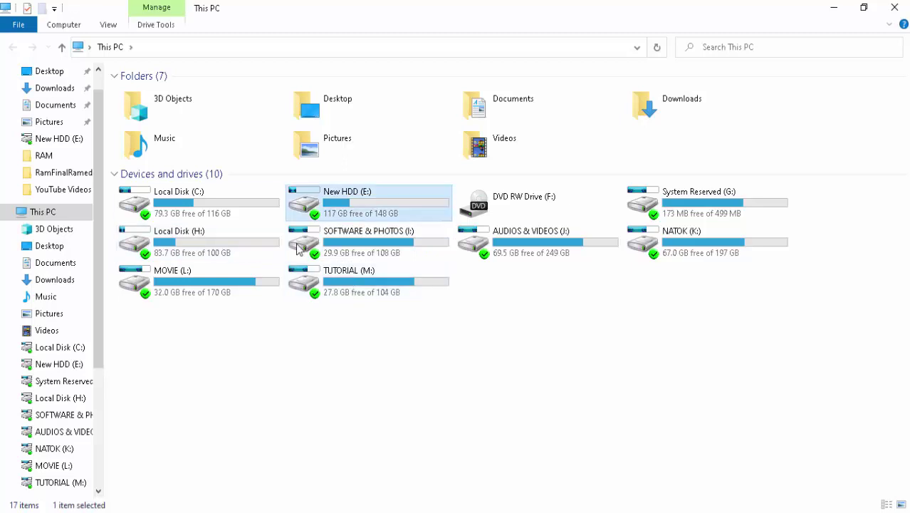
right_click(364, 206)
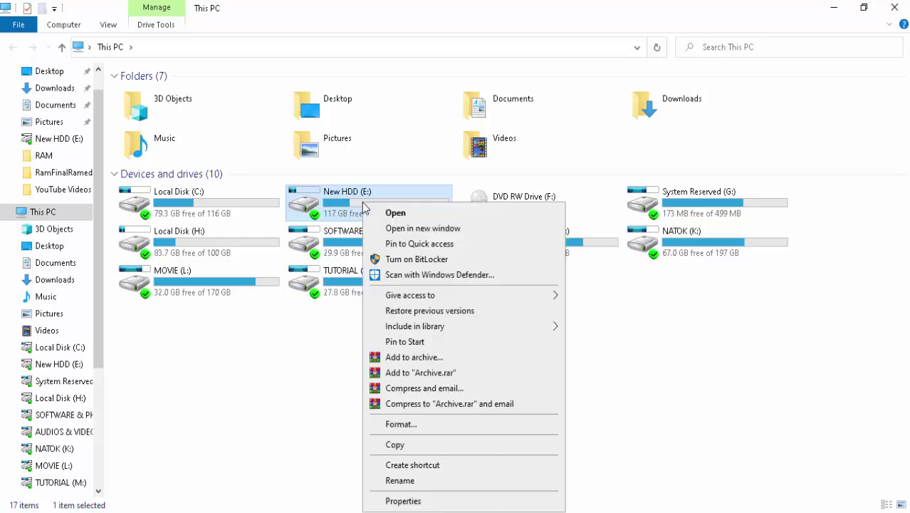
left_click(414, 501)
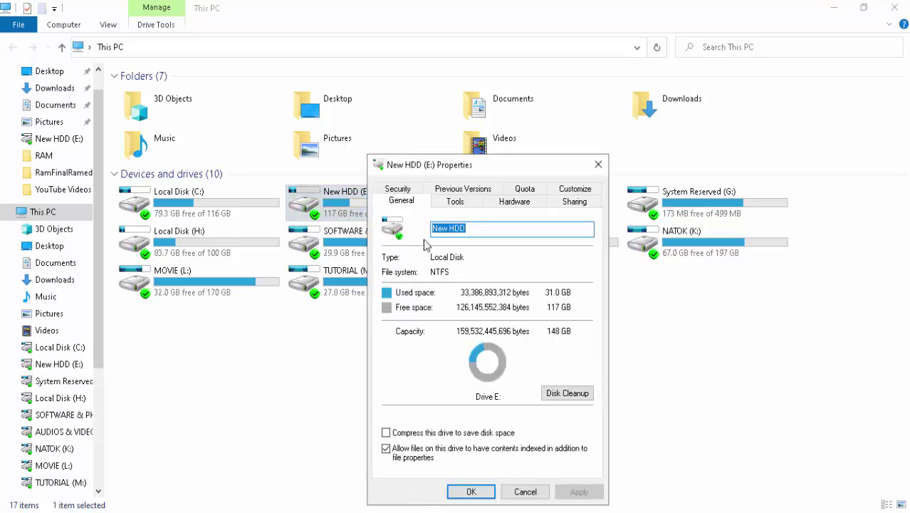
left_click_drag(490, 165, 450, 90)
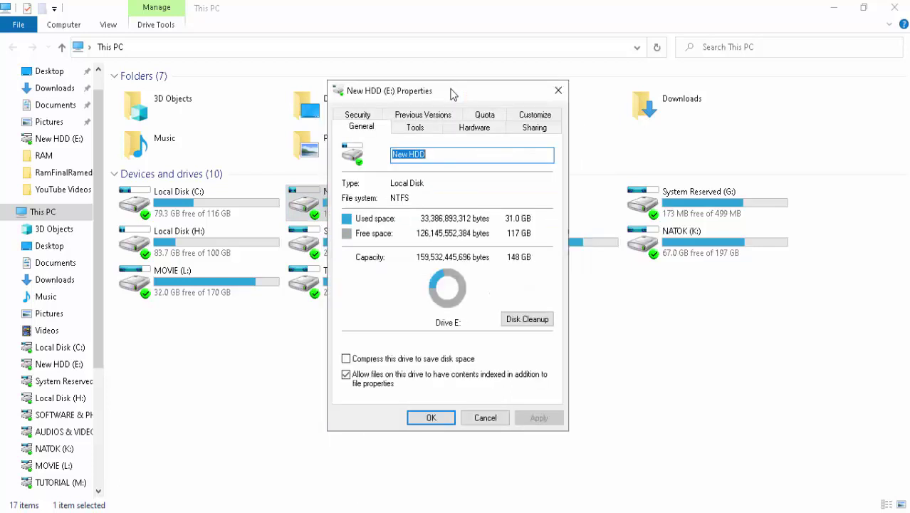
Start error checking on the New HDD (E:) drive and scan it for file system errors.
left_click(429, 128)
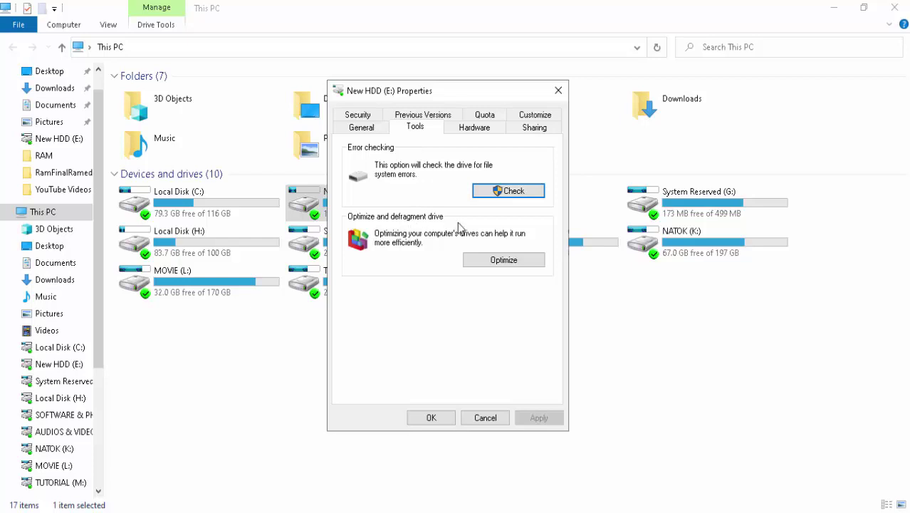
left_click(512, 191)
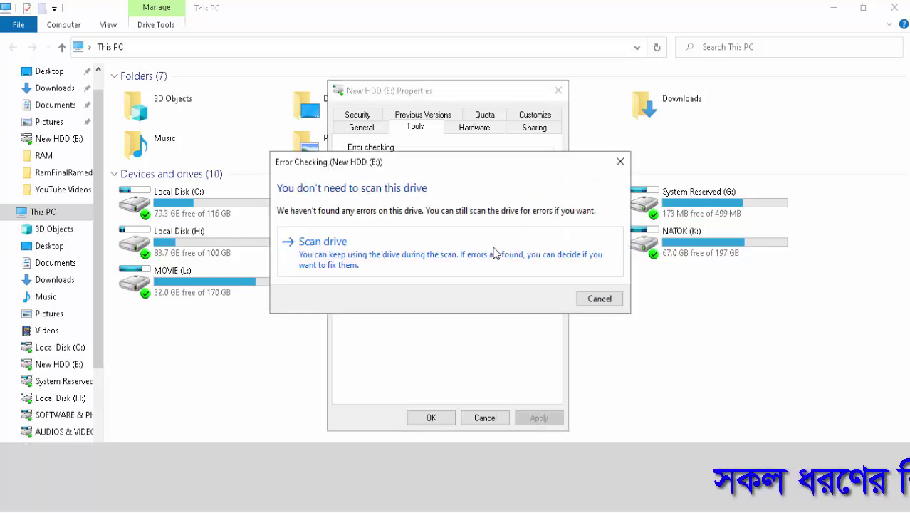
left_click_drag(518, 172, 498, 213)
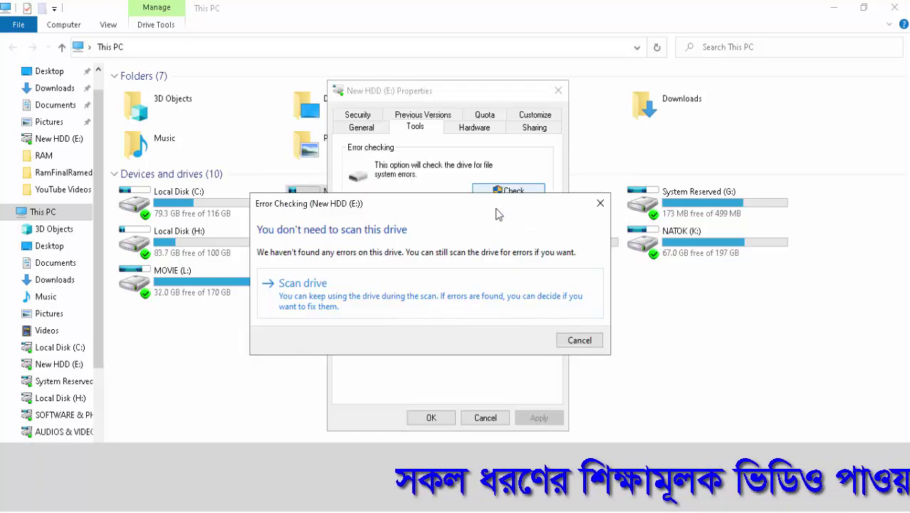
left_click(392, 265)
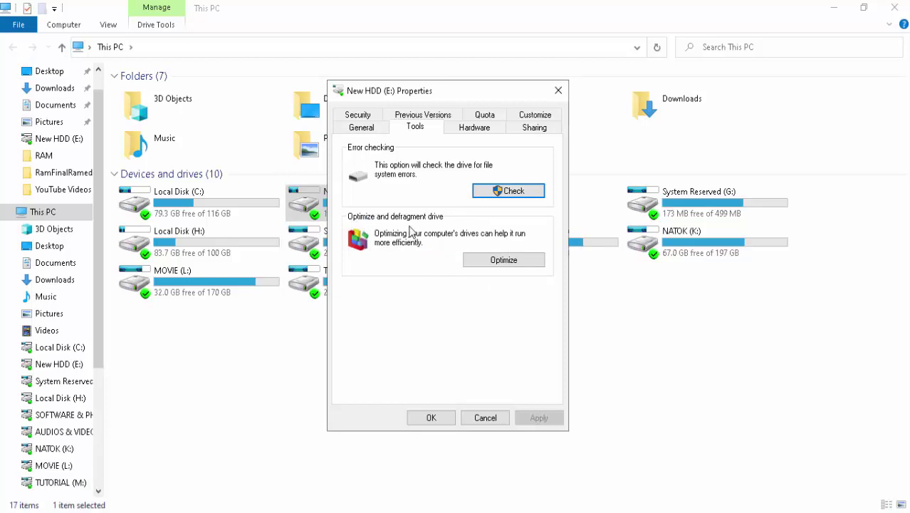
Analyze drive C: for fragmentation in Optimize Drives and close the optimization and drive properties windows.
left_click(514, 265)
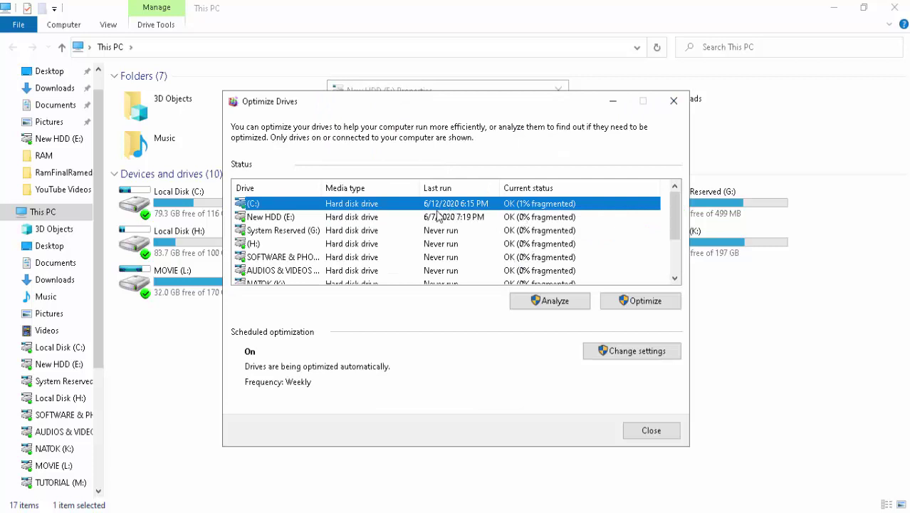
mouse_move(675, 213)
left_mouse_down()
mouse_move(675, 235)
mouse_move(675, 204)
left_mouse_up()
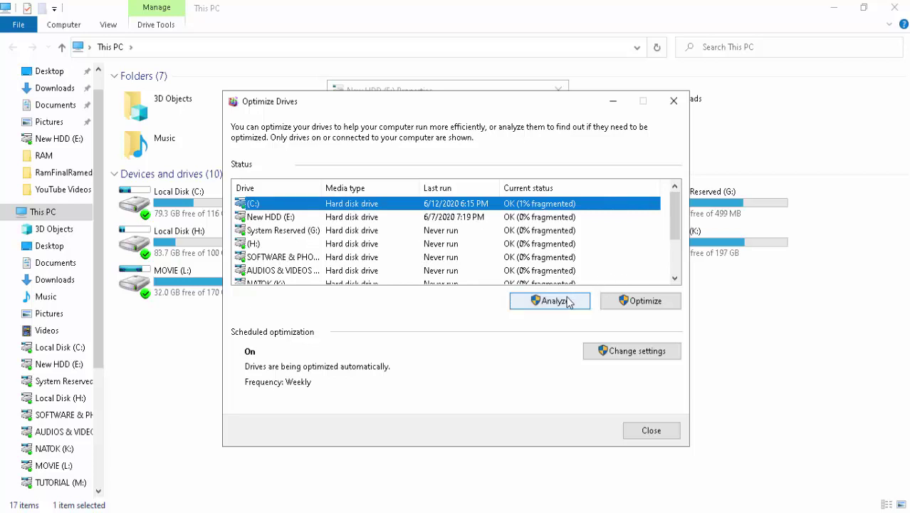
left_click(543, 304)
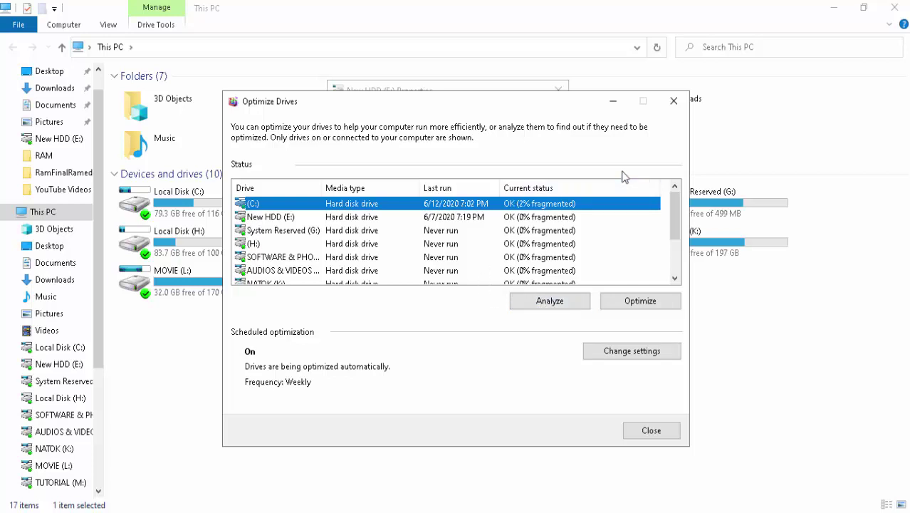
left_click(673, 103)
key("Escape")
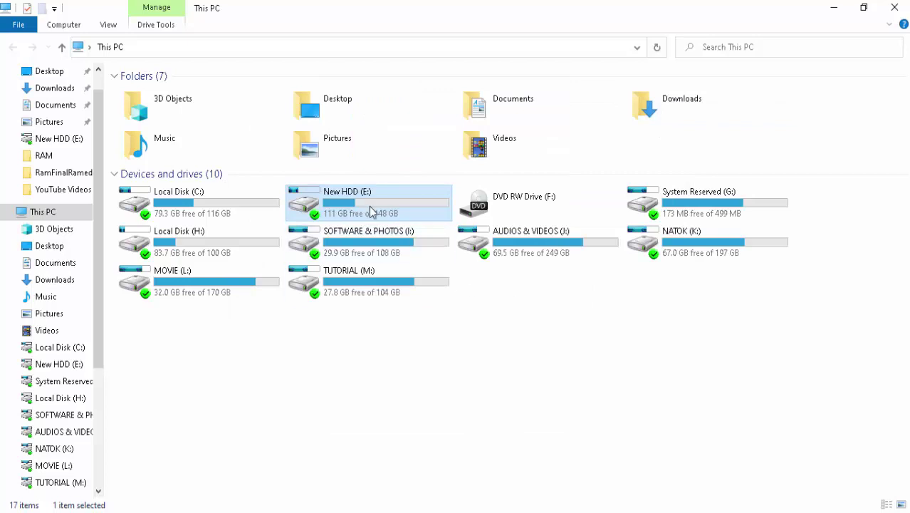
Reopen the properties of the New HDD (E:) drive and launch Disk Cleanup for it.
mouse_move(370, 212)
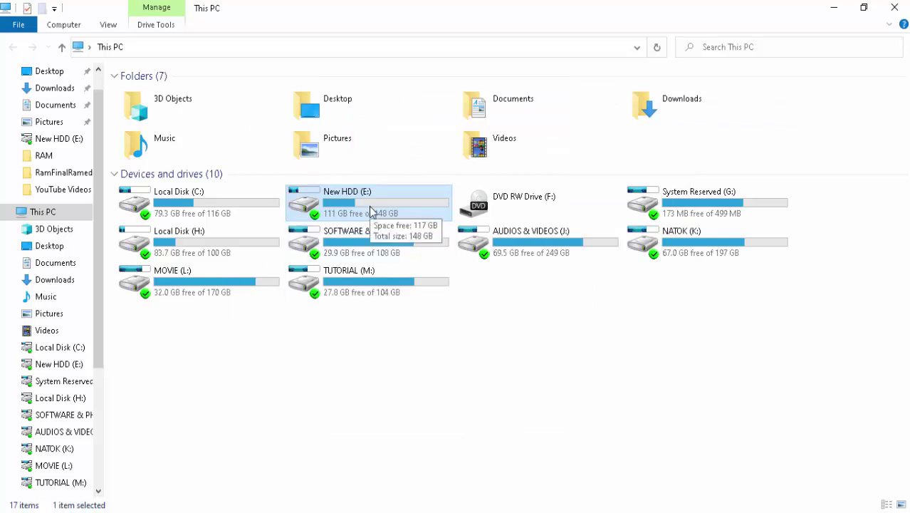
right_click(370, 210)
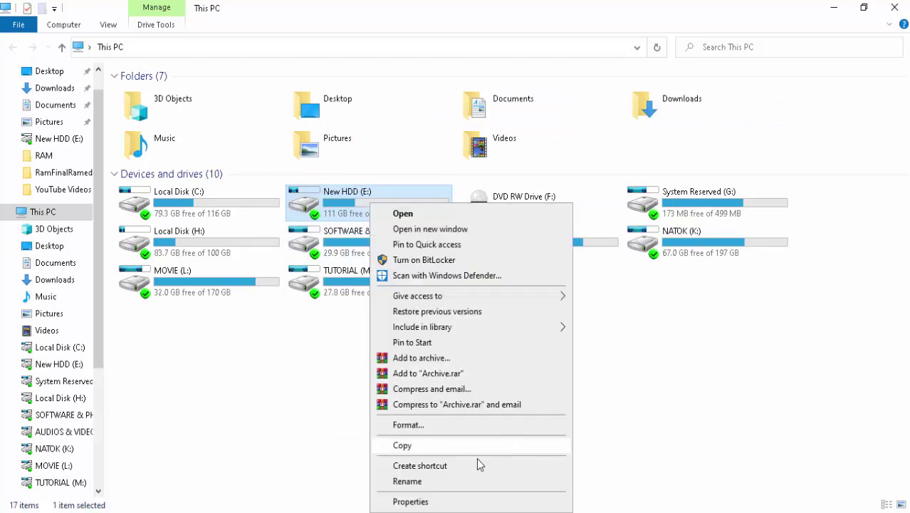
left_click(410, 501)
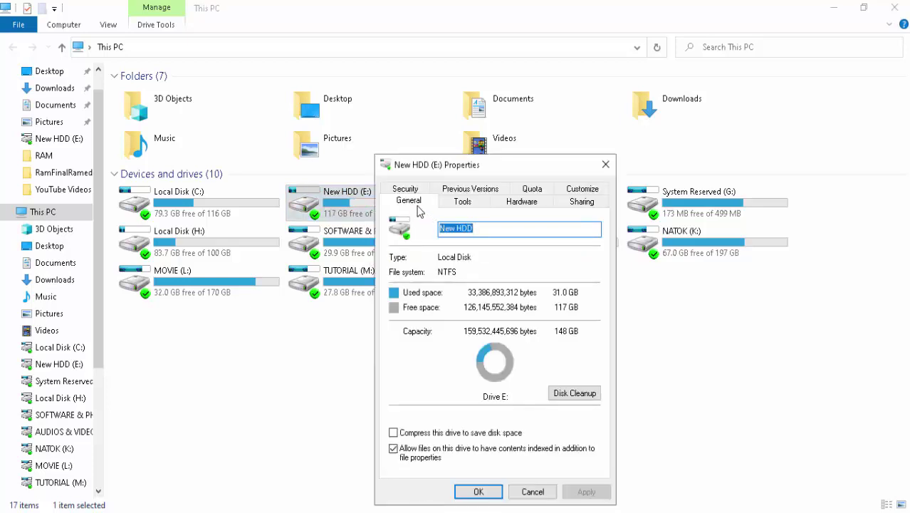
left_click(411, 205)
left_click_drag(509, 168, 467, 86)
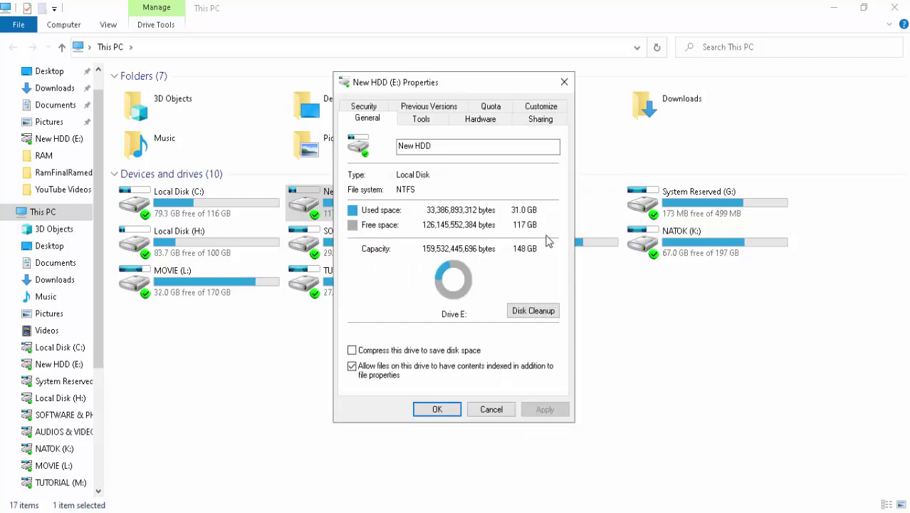
left_click(532, 310)
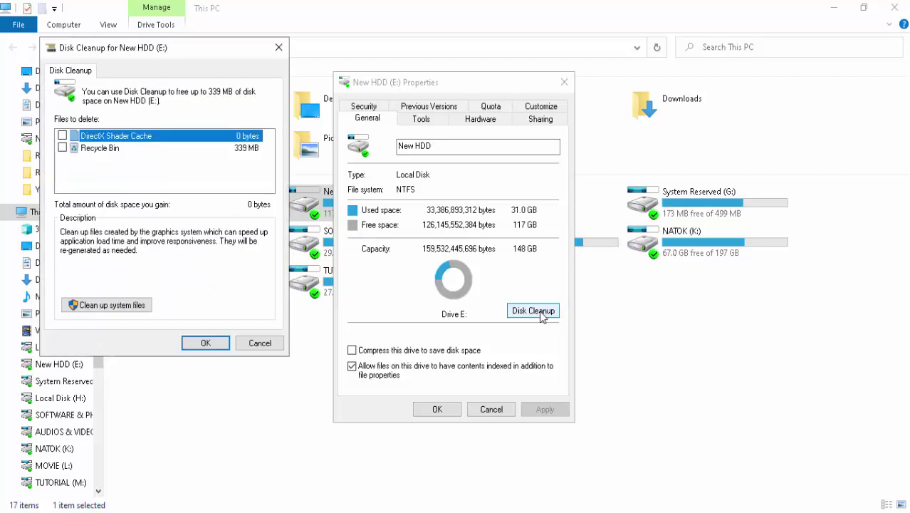
Select DirectX Shader Cache and Recycle Bin for cleanup and permanently delete those files from drive E:.
left_click_drag(226, 48, 394, 75)
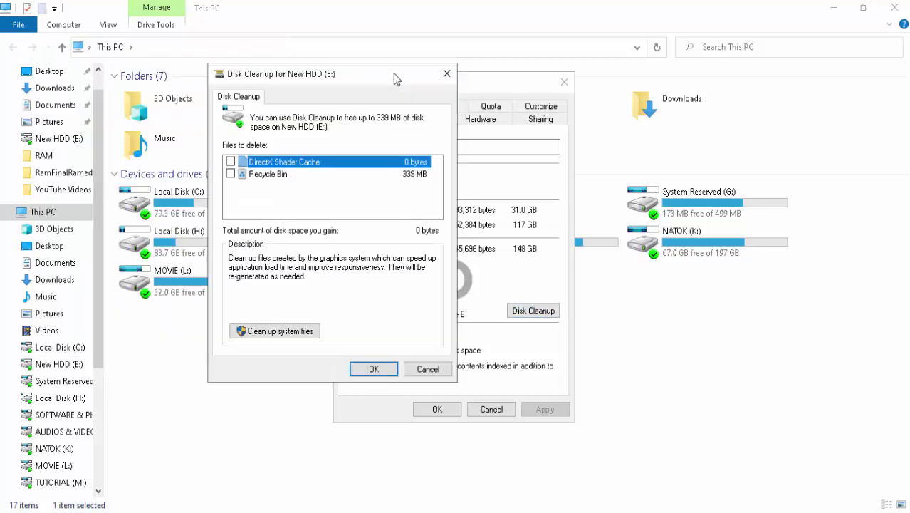
left_click(230, 162)
left_click(230, 175)
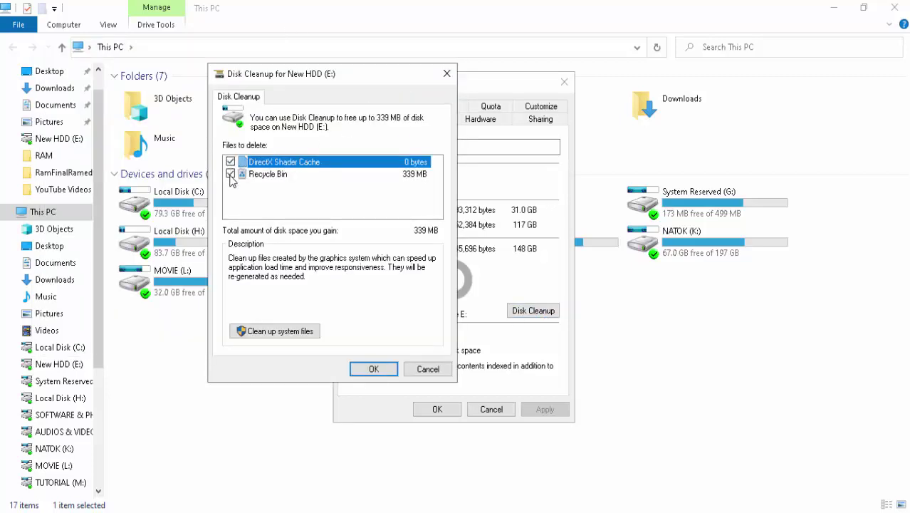
left_click(374, 370)
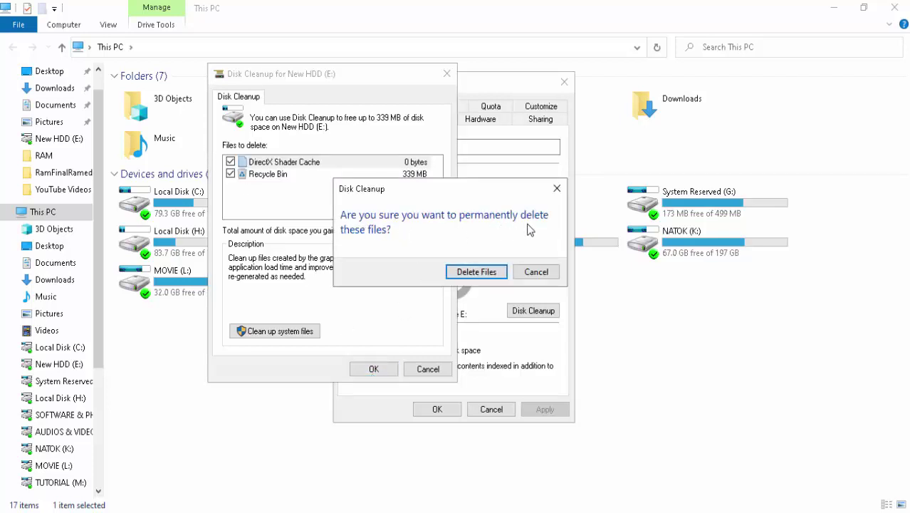
left_click(476, 272)
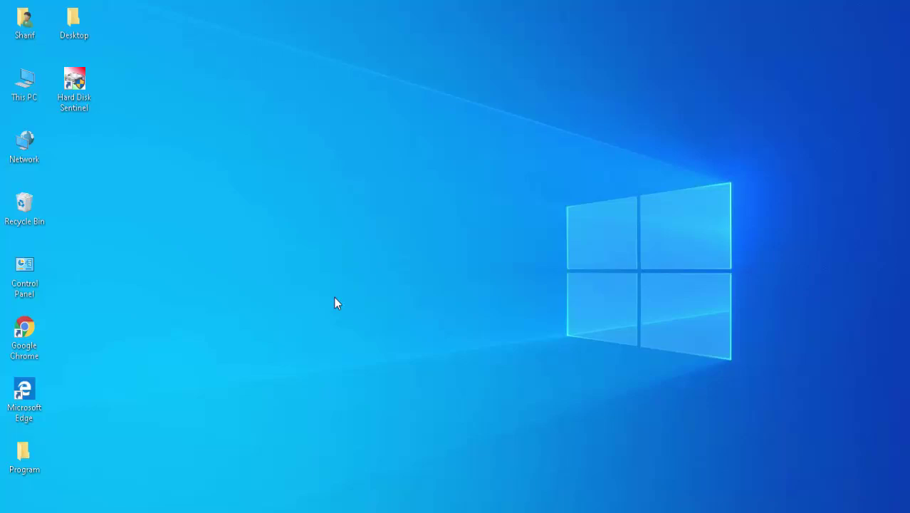
Run the "recent" command to open the Recent folder and delete all of its items.
key("super+r")
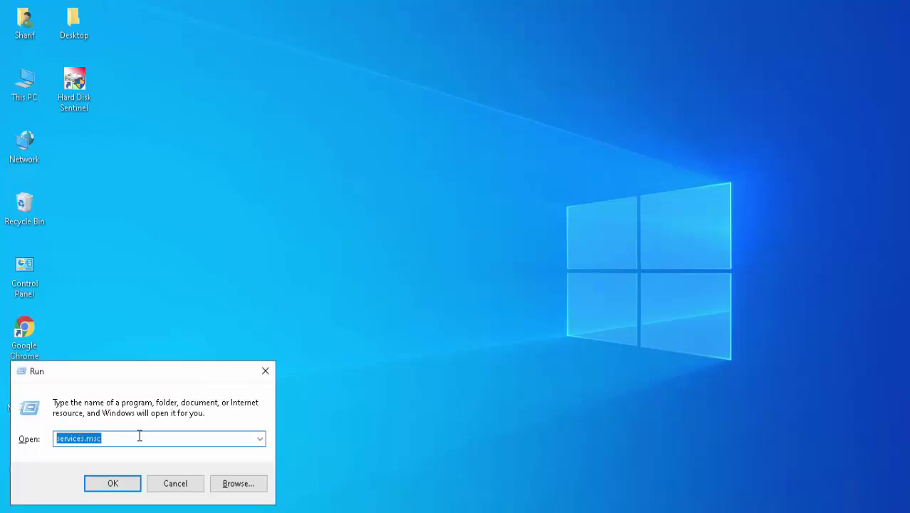
type("rece")
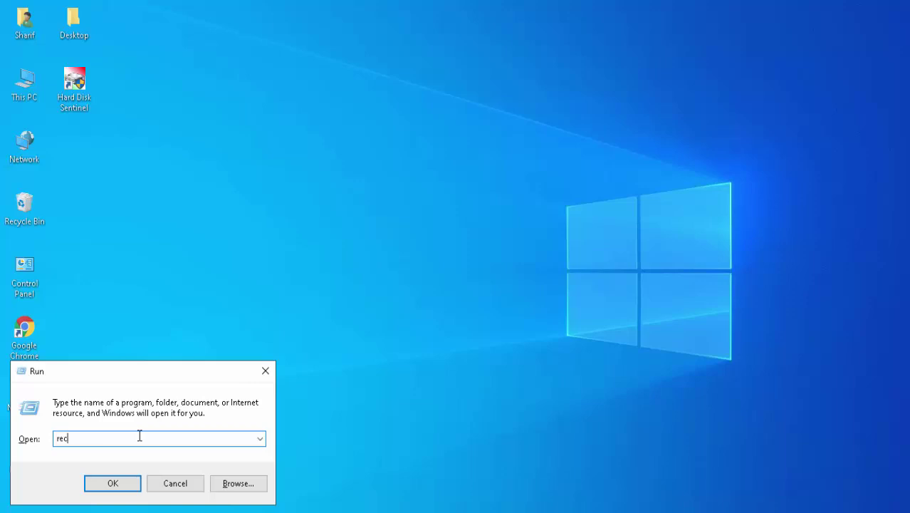
type("nt")
left_click(112, 482)
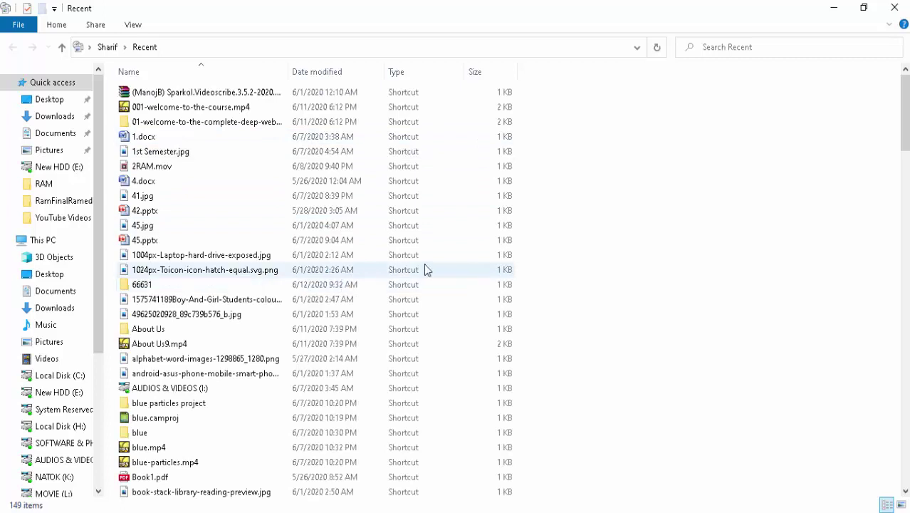
key("ctrl+a")
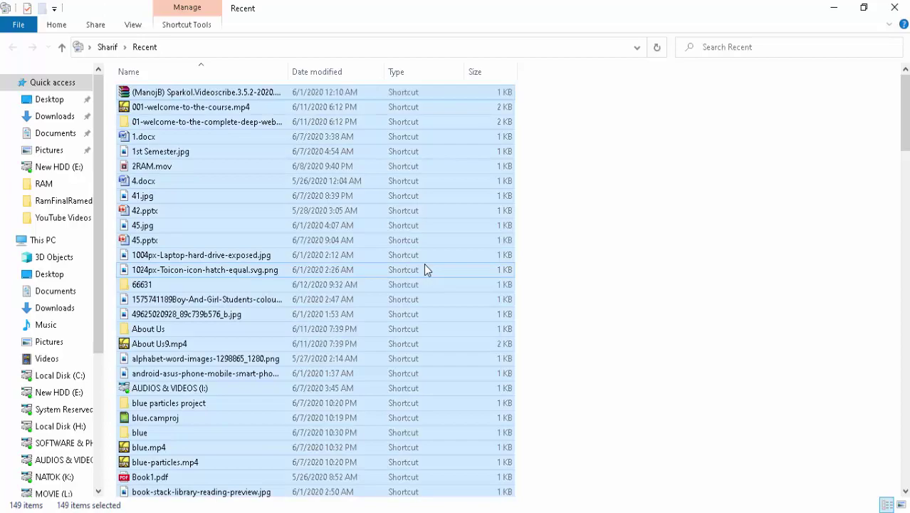
key("Delete")
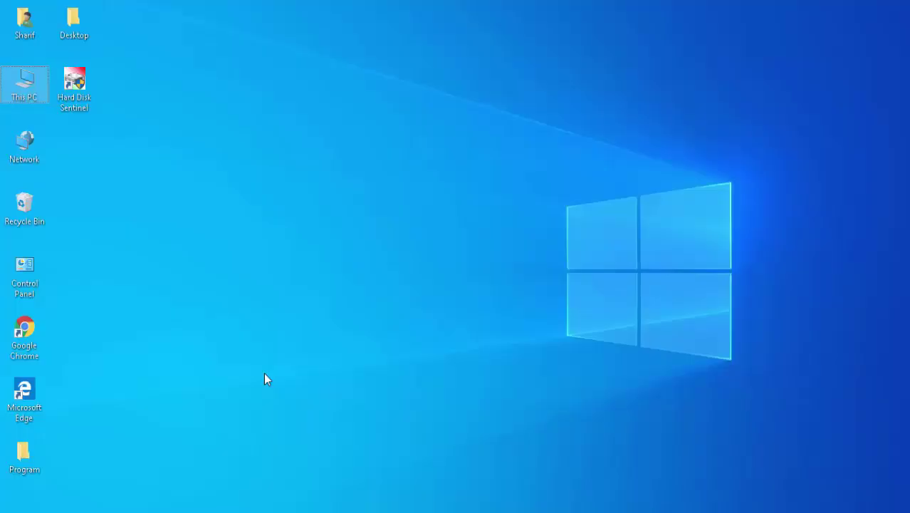
Run the "temp" command to open the Windows Temp folder and grant permanent access to it.
key("super+r")
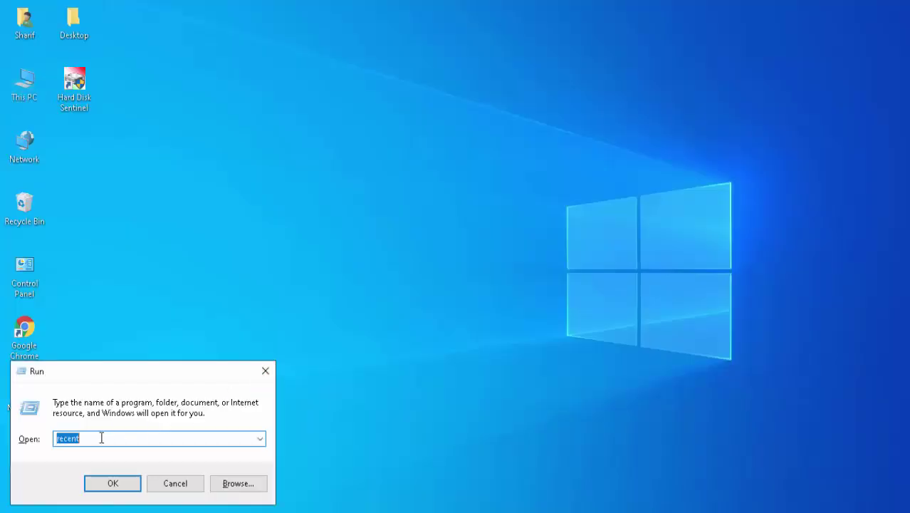
type("tem")
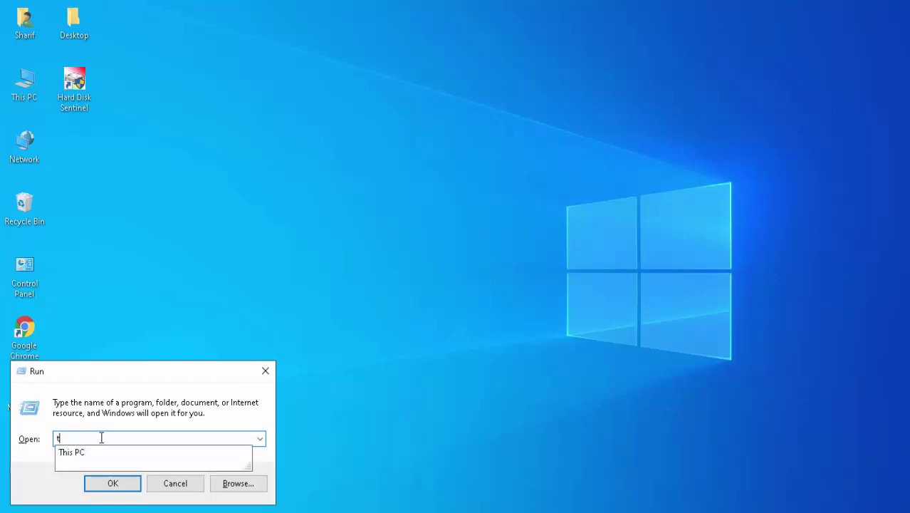
type("p")
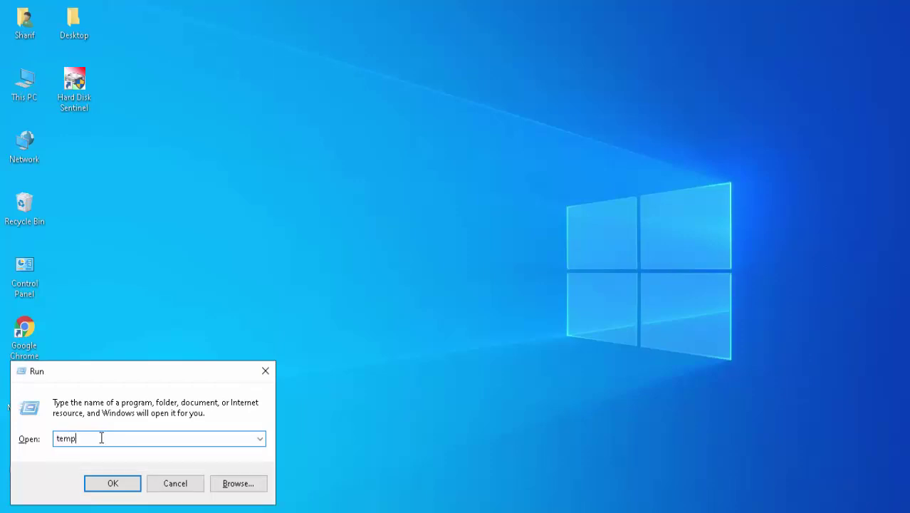
left_click(114, 483)
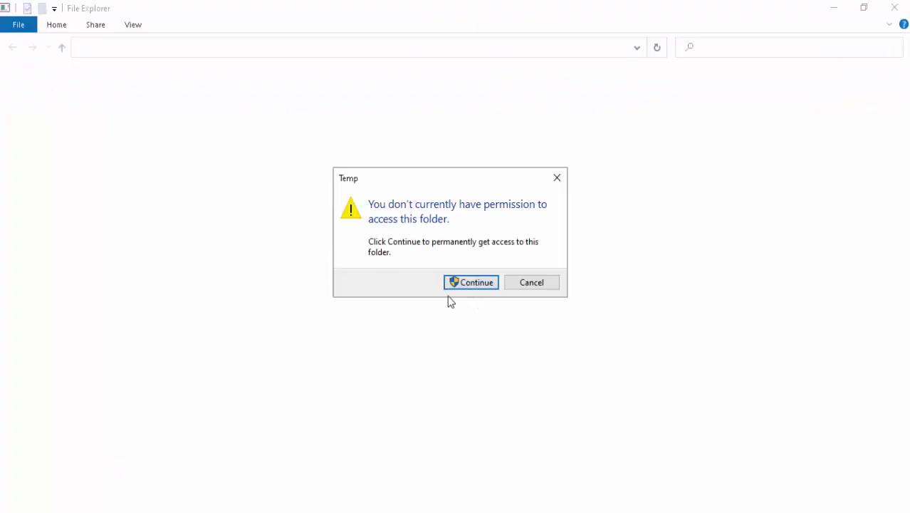
left_click(470, 282)
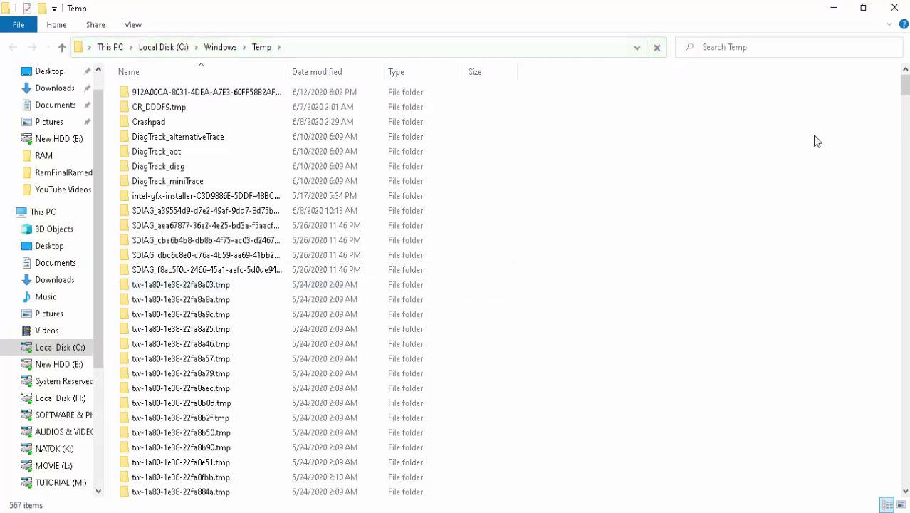
Delete all items in the Windows Temp folder, granting administrator permission for all current items.
left_click_drag(904, 84, 901, 54)
key("ctrl+a")
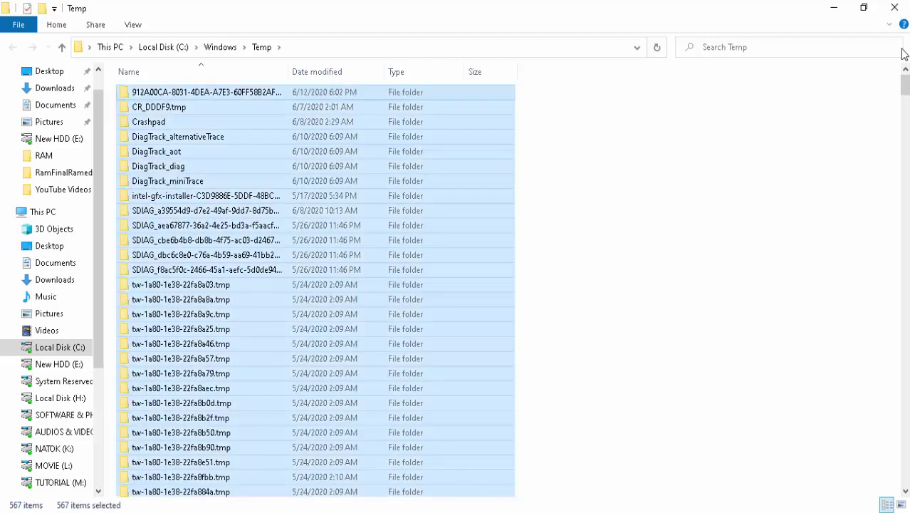
key("Delete")
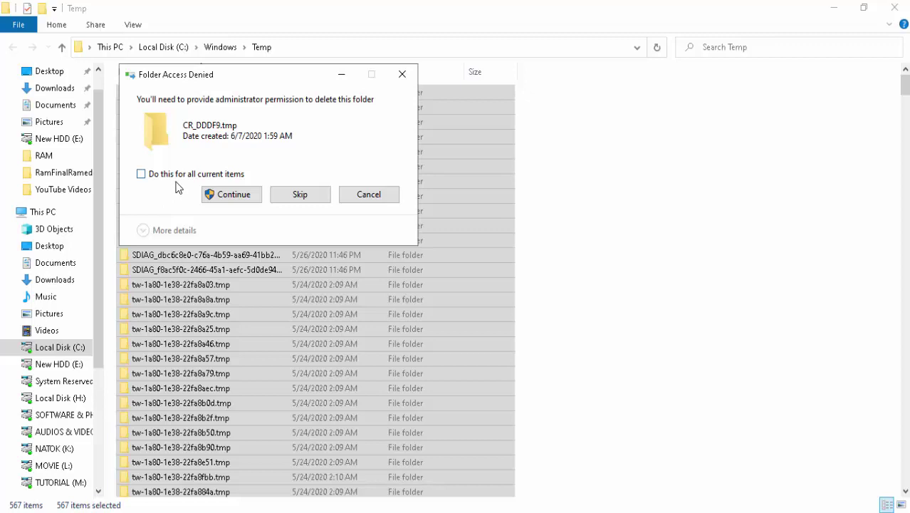
left_click(141, 174)
left_click(228, 195)
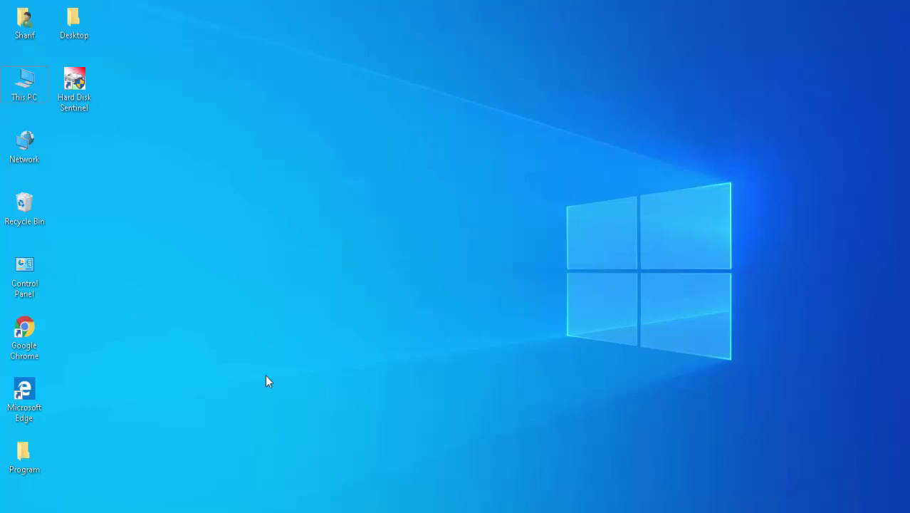
Run the "%tmp%" command to open the user's local Temp folder.
key("super+r")
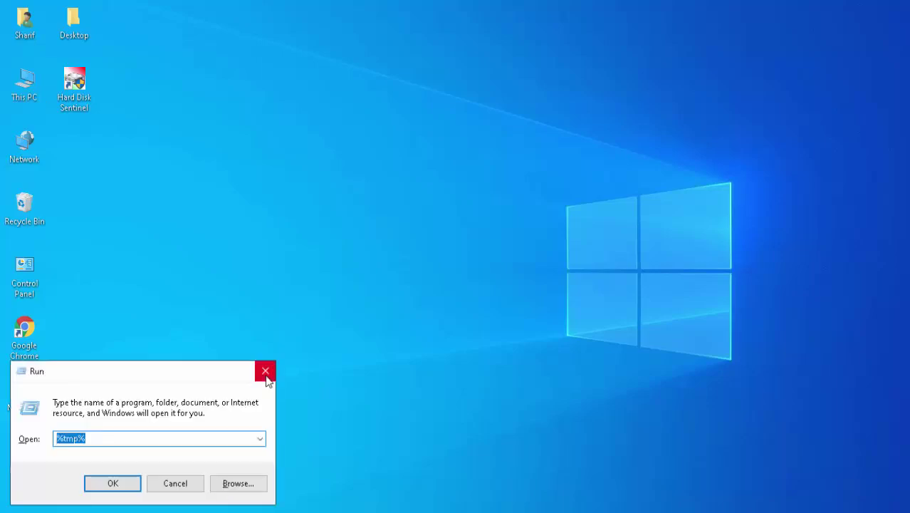
type("%t")
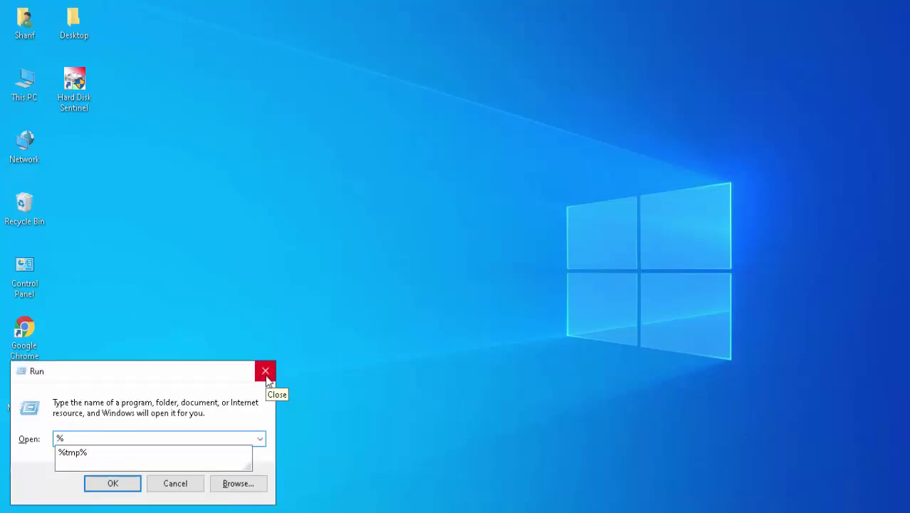
type("mp%")
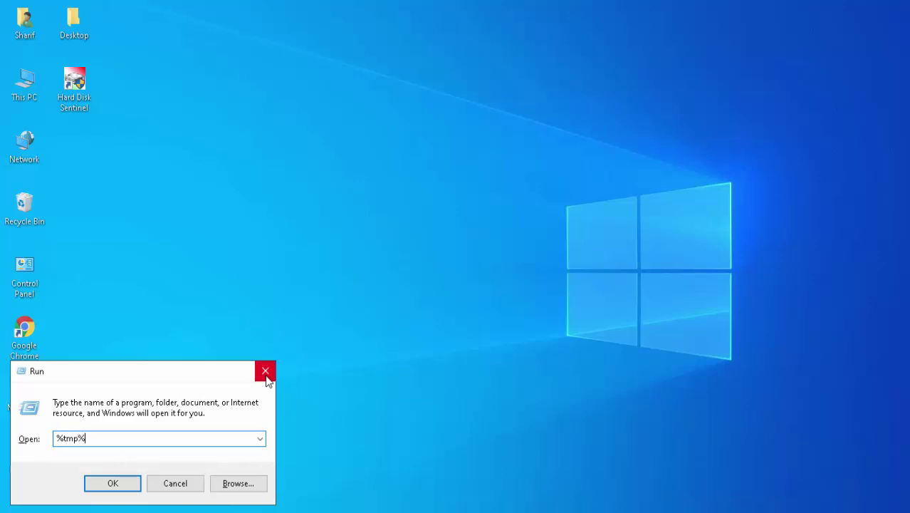
left_click(113, 479)
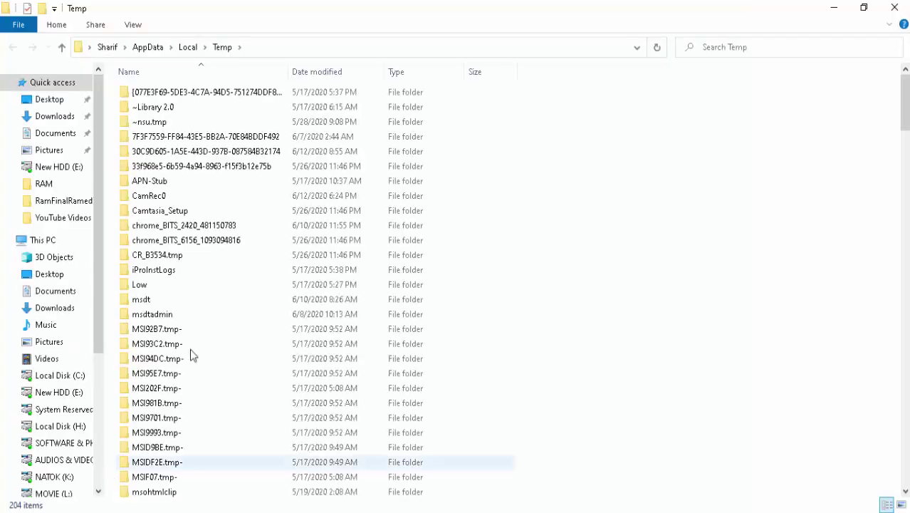
Delete all items in the AppData Local Temp folder with administrator permission, cancel for the folder in use, and close the window.
left_click_drag(898, 128, 855, 91)
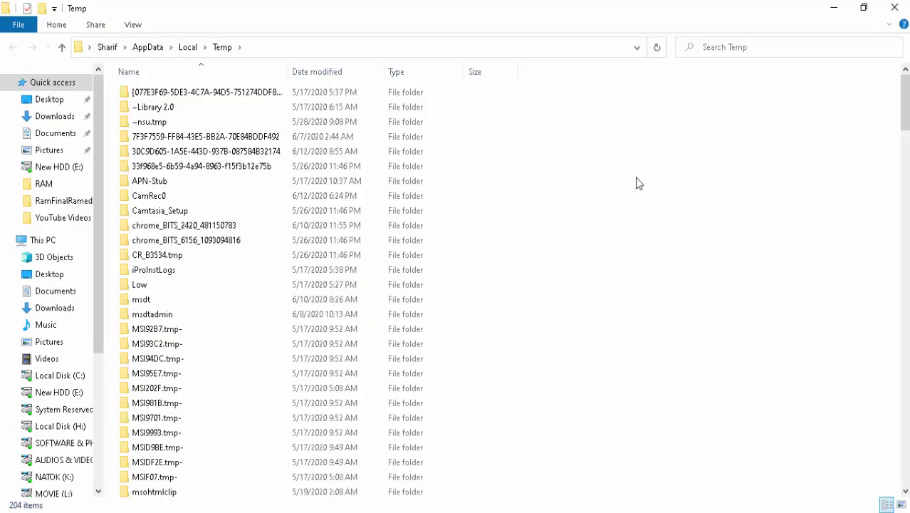
key("ctrl+a")
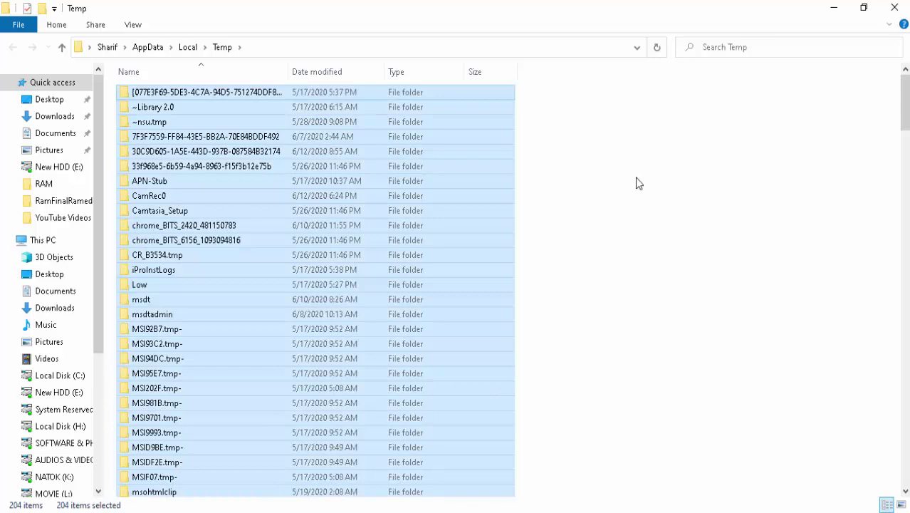
key("Delete")
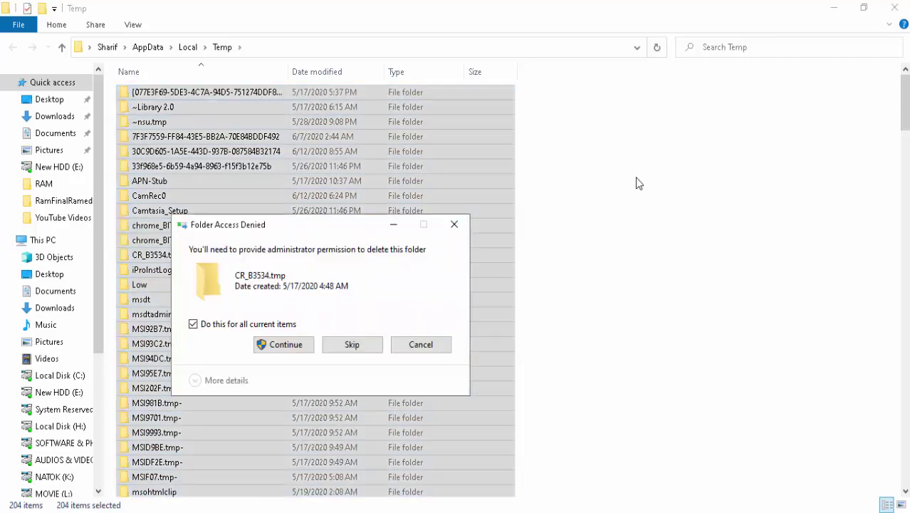
left_click(284, 343)
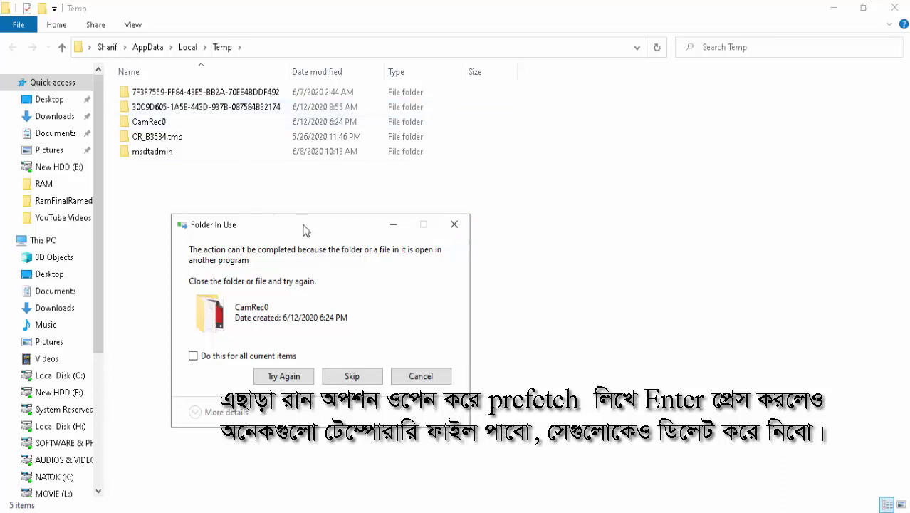
left_click_drag(302, 227, 293, 144)
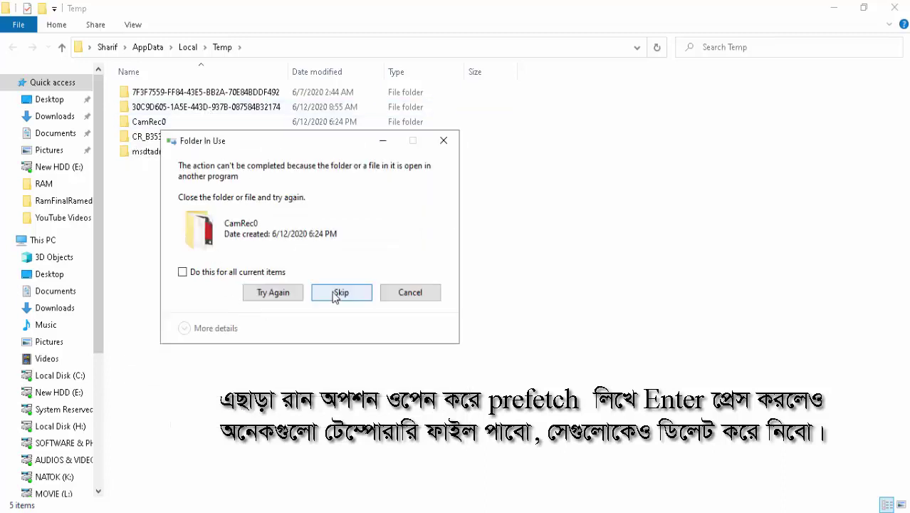
left_click(443, 141)
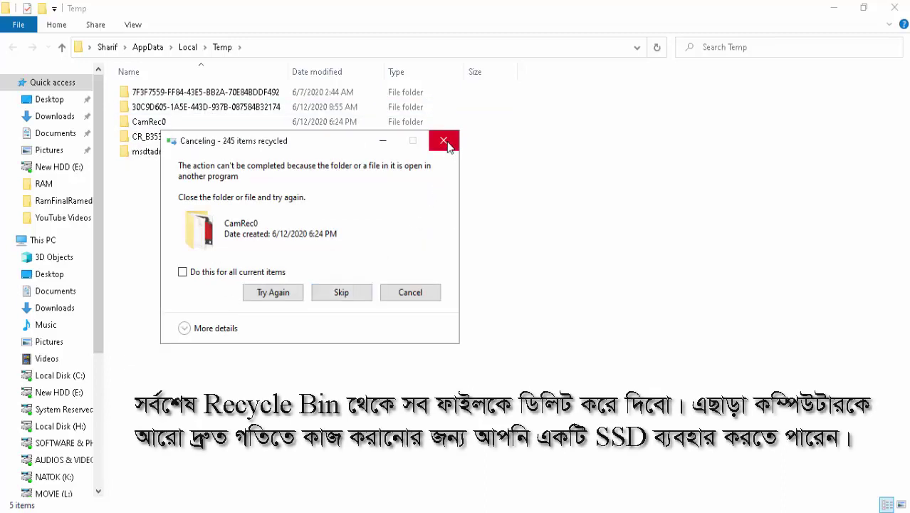
left_click(905, 6)
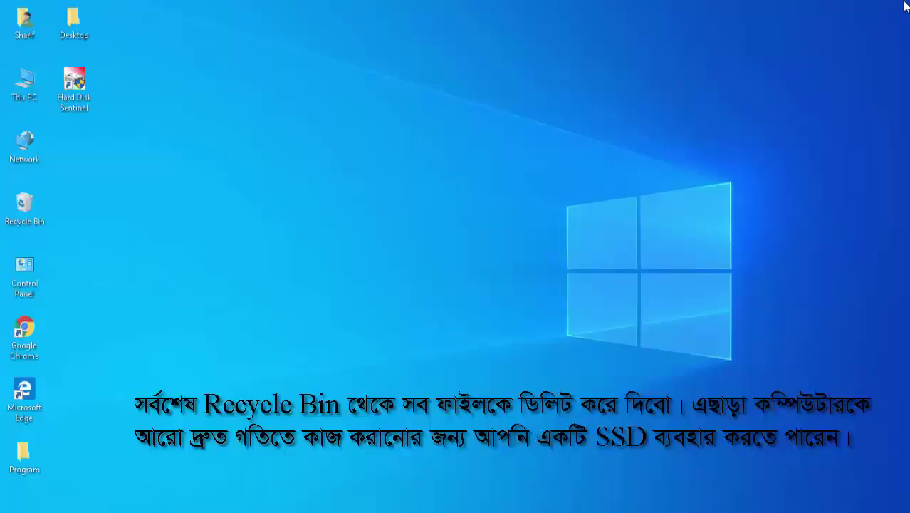